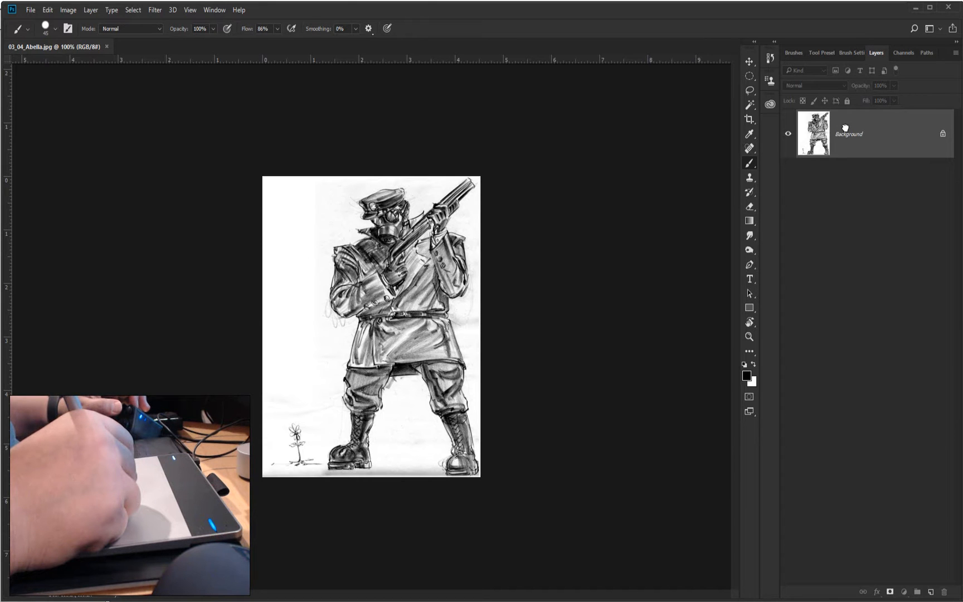
Duplicate the Background layer and set the copy's blend mode to Multiply.
{"action": "left_click_drag", "start_coordinate": [845, 129], "coordinate": [929, 590]}
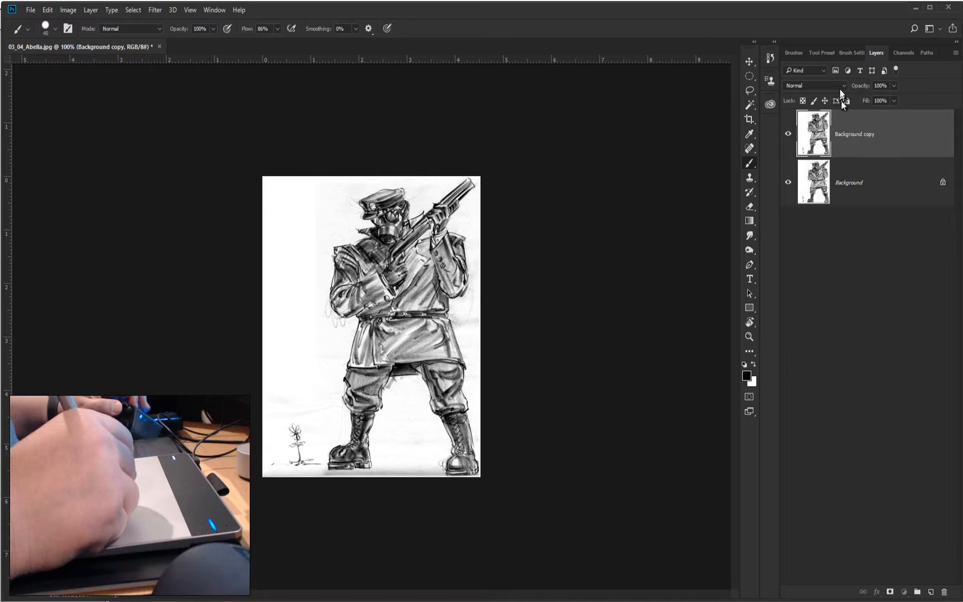
{"action": "left_click", "coordinate": [842, 86]}
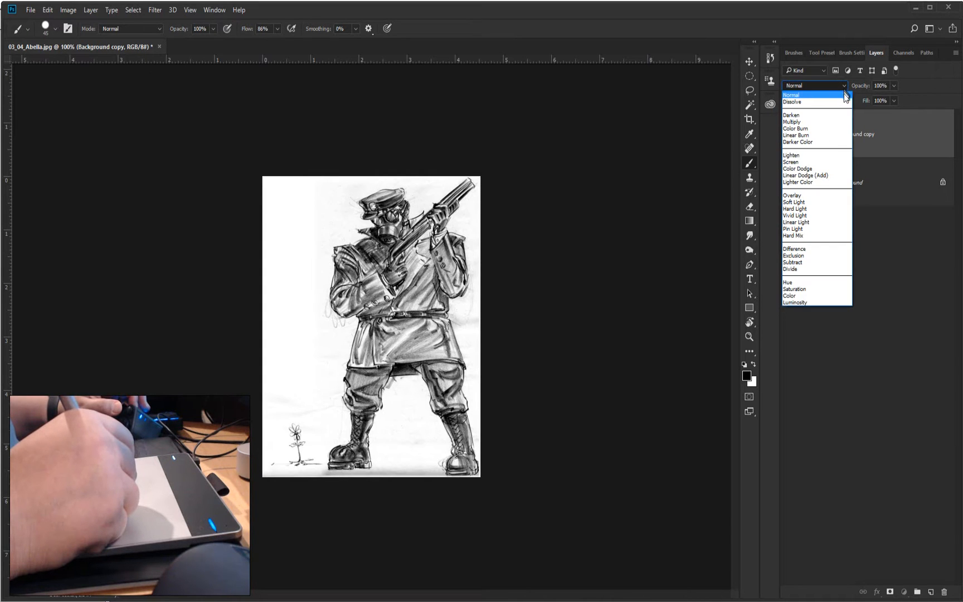
{"action": "left_click", "coordinate": [838, 122]}
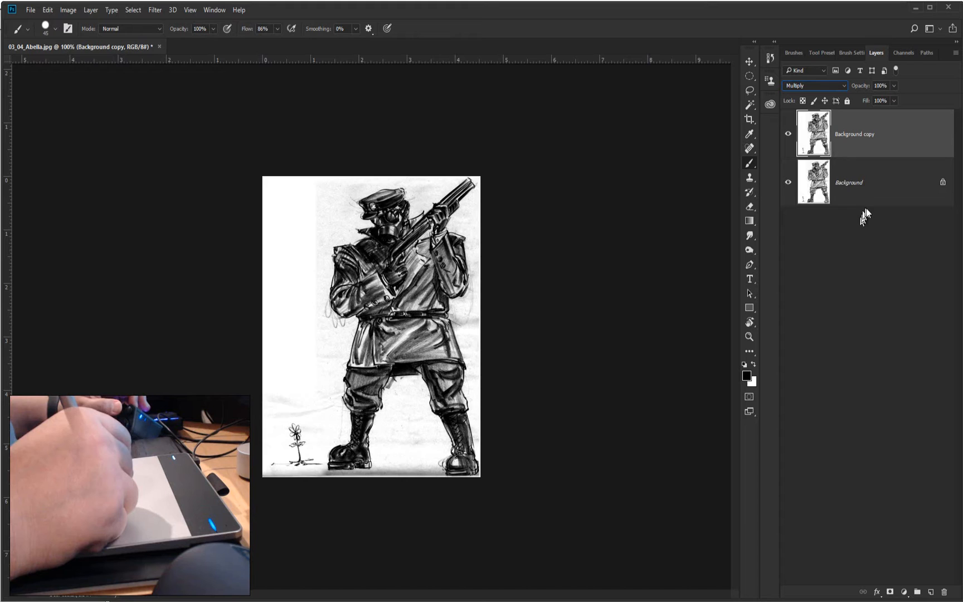
Rename the Multiply copy as Drawing and the original Background layer as Color.
{"action": "left_click", "coordinate": [868, 189]}
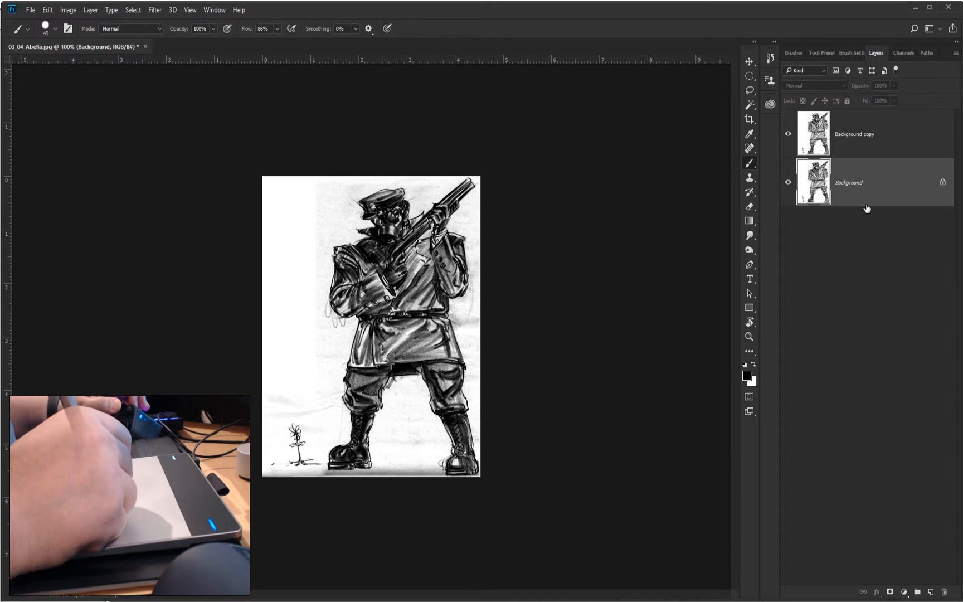
{"action": "left_click", "coordinate": [854, 136]}
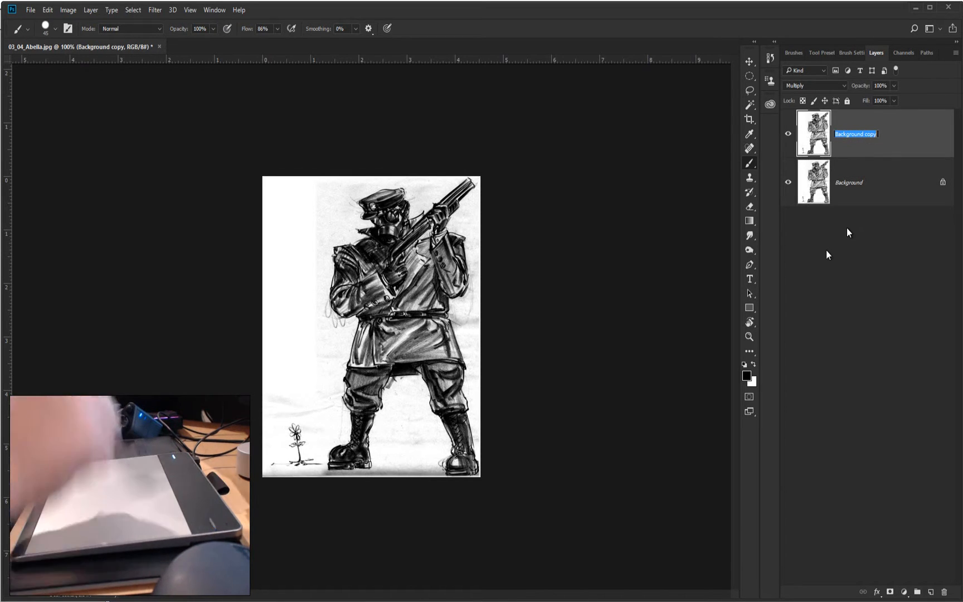
{"action": "type", "text": "Draw"}
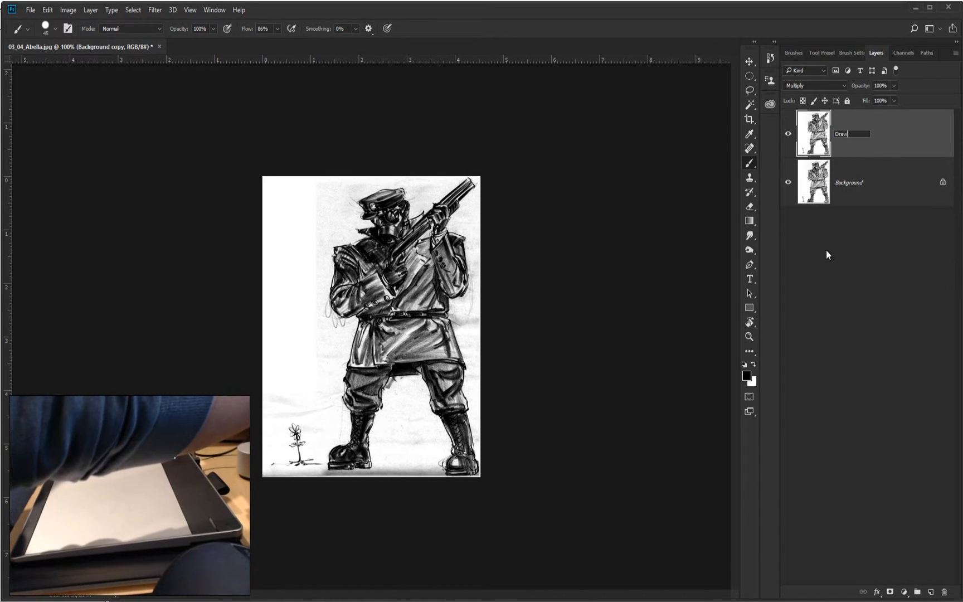
{"action": "type", "text": "ing"}
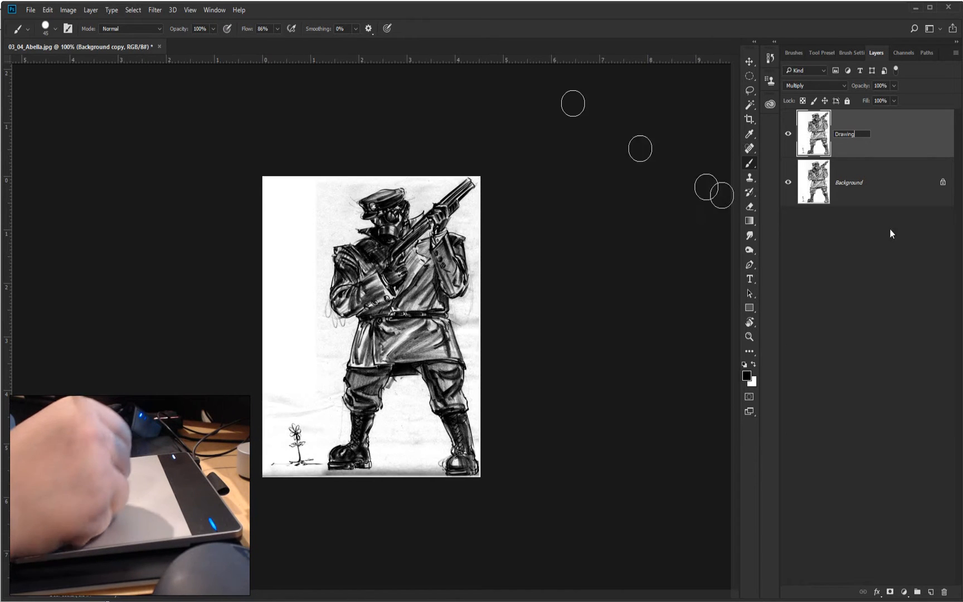
{"action": "left_click", "coordinate": [844, 189]}
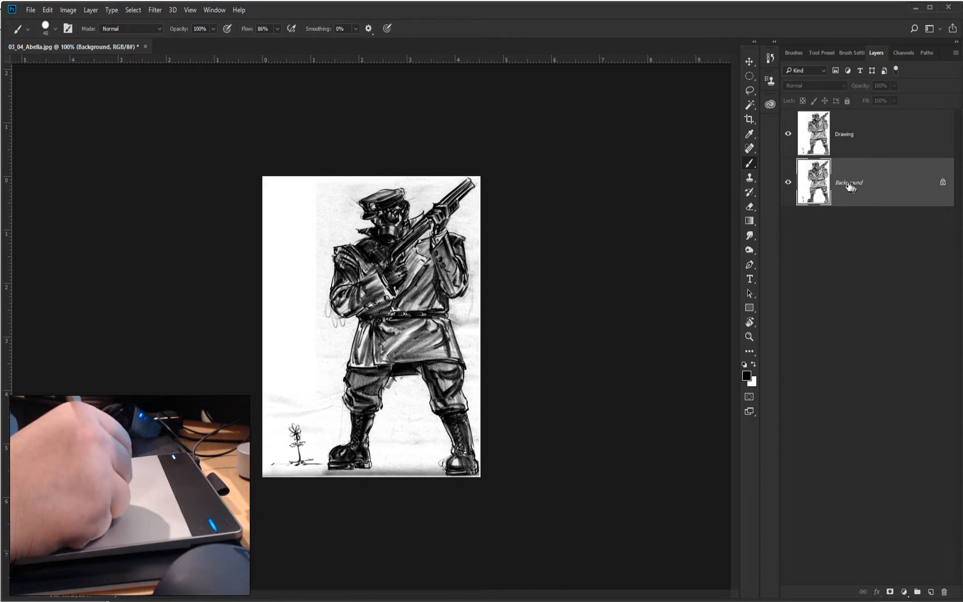
{"action": "double_click", "coordinate": [850, 186]}
{"action": "type", "text": "Color"}
{"action": "key", "text": "Return"}
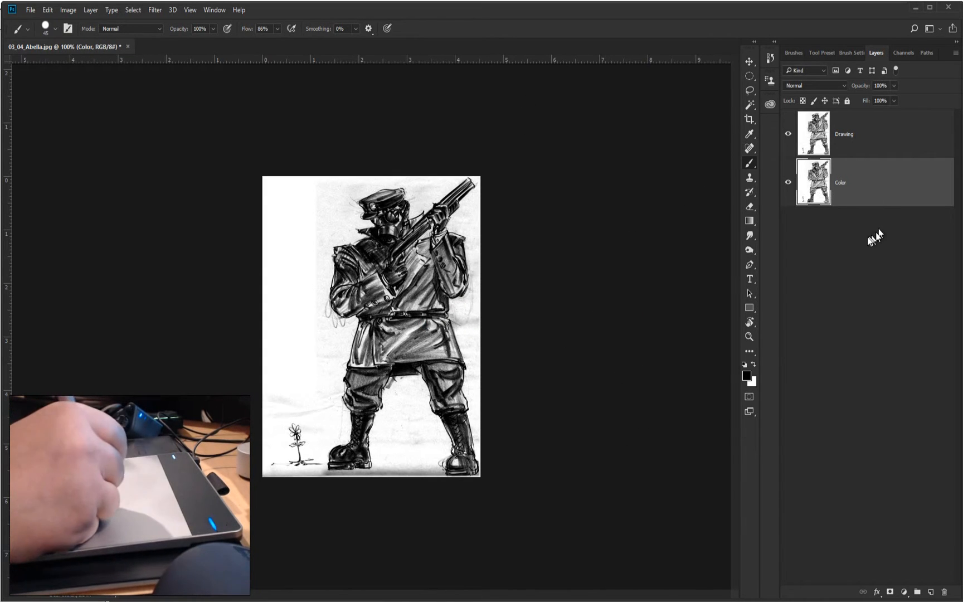
Show the color picker and swatches, and choose a dark blue as the foreground color.
{"action": "left_click", "coordinate": [208, 11]}
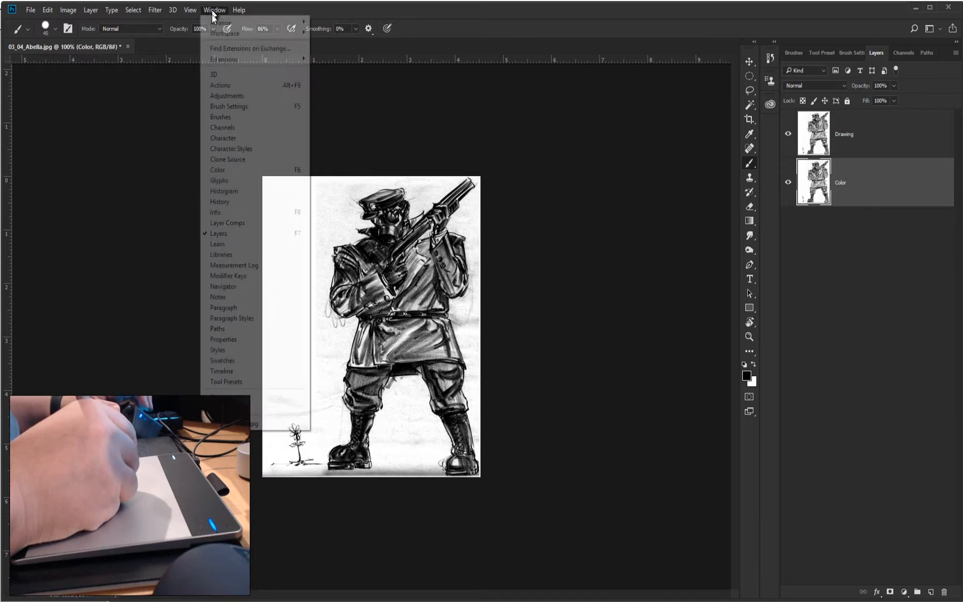
{"action": "left_click", "coordinate": [228, 169]}
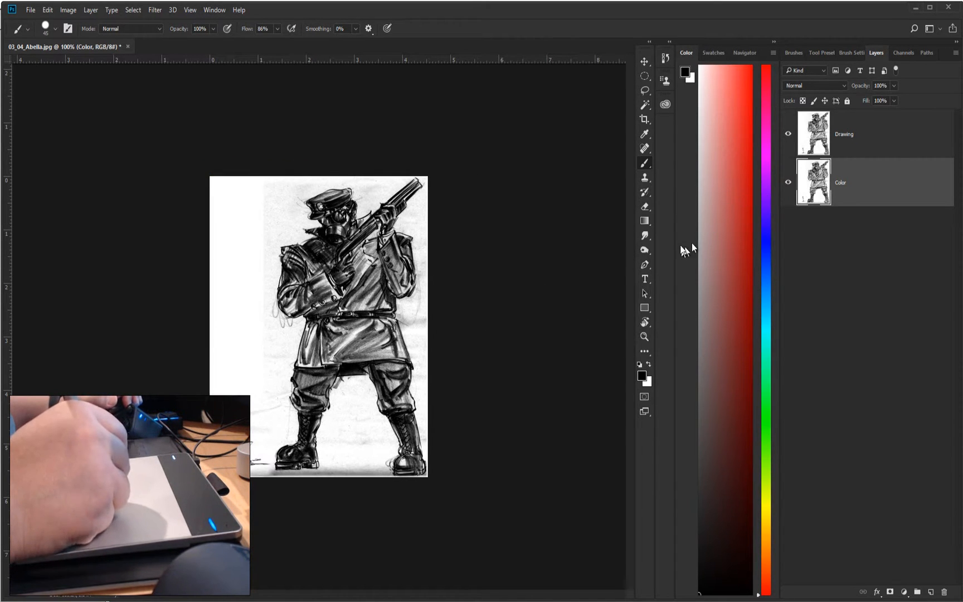
{"action": "key", "text": "ctrl+plus"}
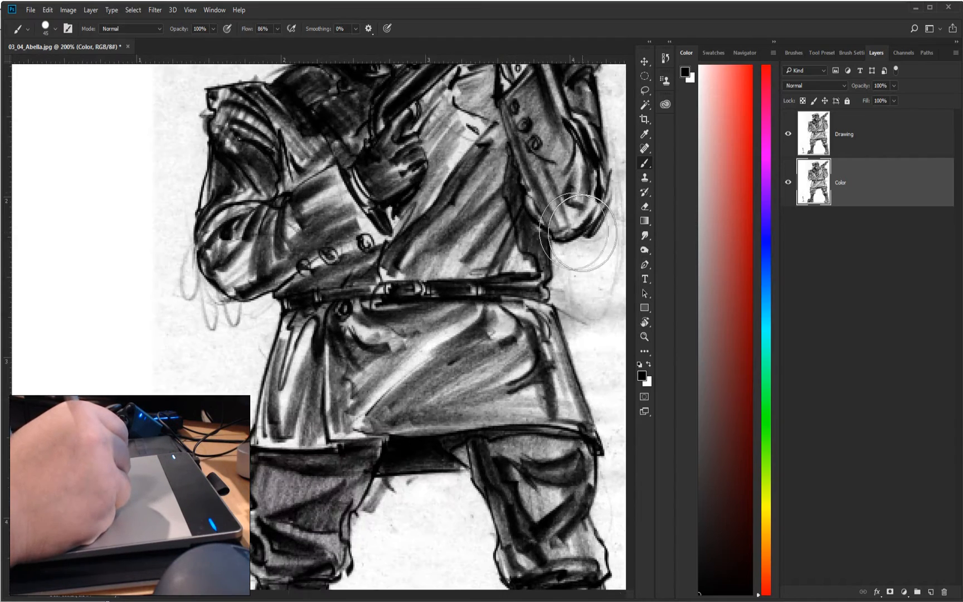
{"action": "key", "text": "ctrl+minus"}
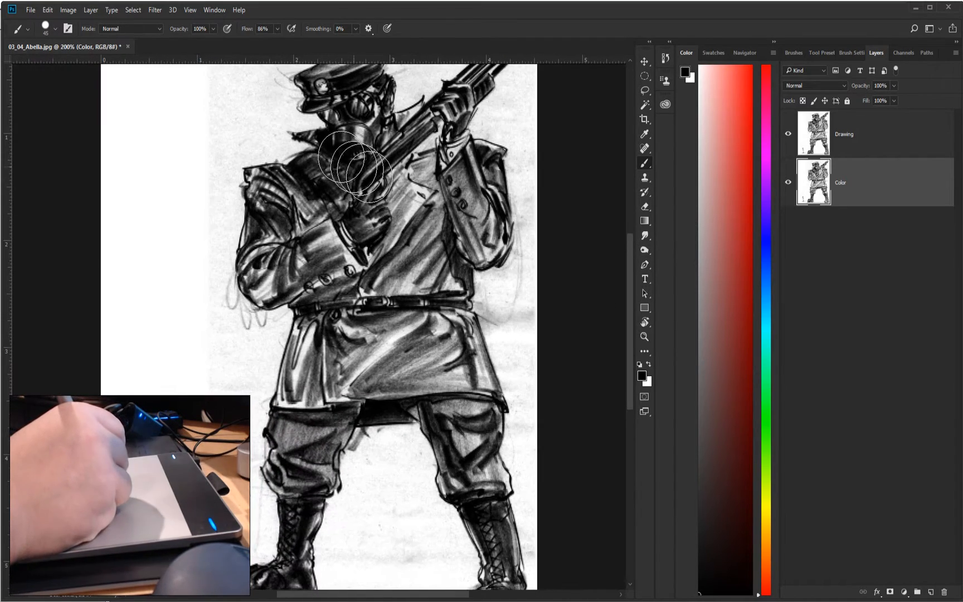
{"action": "left_click_drag", "start_coordinate": [356, 232], "coordinate": [326, 299]}
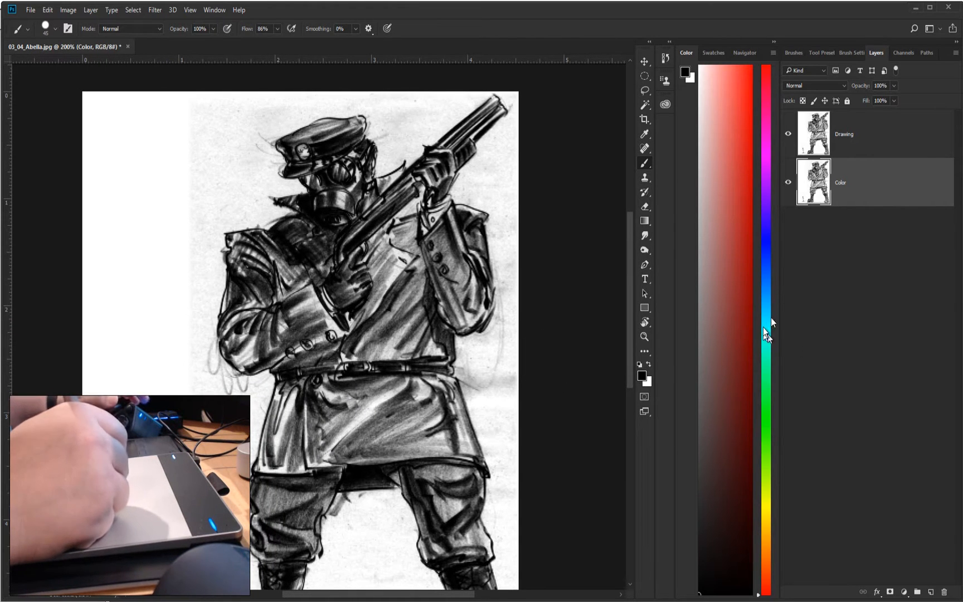
{"action": "left_click", "coordinate": [766, 242]}
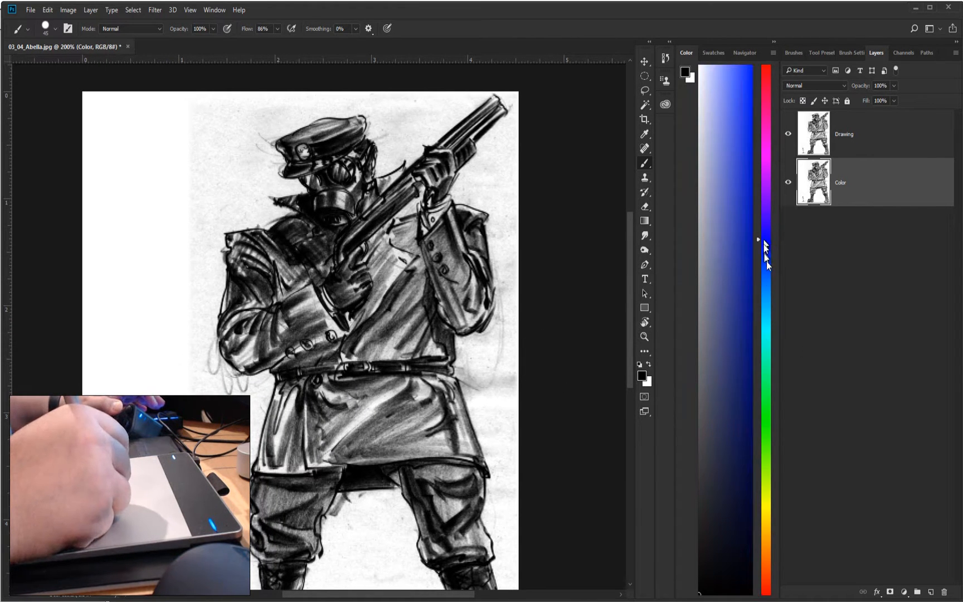
{"action": "left_click", "coordinate": [713, 52]}
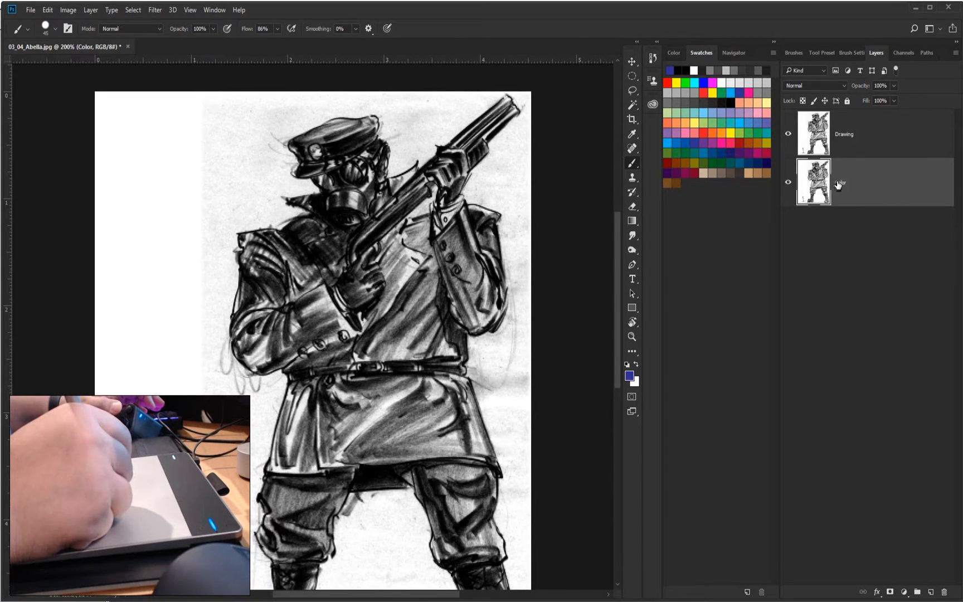
Brush dark blue over the figure's coat, sleeves, mask and cap on the Color layer.
{"action": "left_click", "coordinate": [634, 162]}
{"action": "mouse_move", "coordinate": [384, 134]}
{"action": "left_mouse_down"}
{"action": "mouse_move", "coordinate": [312, 167]}
{"action": "mouse_move", "coordinate": [245, 290]}
{"action": "mouse_move", "coordinate": [412, 270]}
{"action": "mouse_move", "coordinate": [284, 434]}
{"action": "mouse_move", "coordinate": [362, 501]}
{"action": "mouse_move", "coordinate": [490, 501]}
{"action": "mouse_move", "coordinate": [429, 516]}
{"action": "mouse_move", "coordinate": [362, 401]}
{"action": "mouse_move", "coordinate": [323, 490]}
{"action": "mouse_move", "coordinate": [307, 351]}
{"action": "left_mouse_up"}
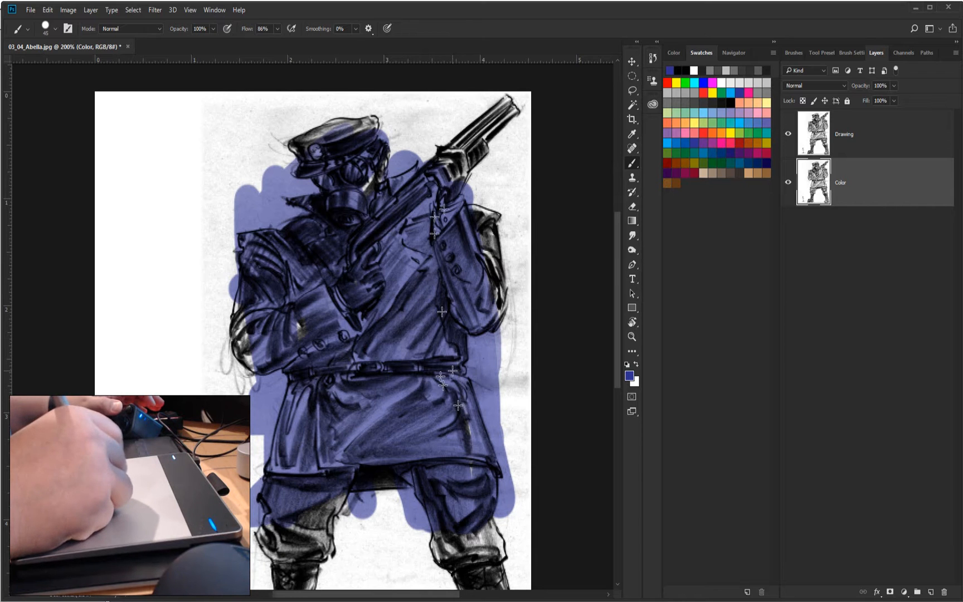
{"action": "left_click_drag", "start_coordinate": [486, 222], "coordinate": [491, 295]}
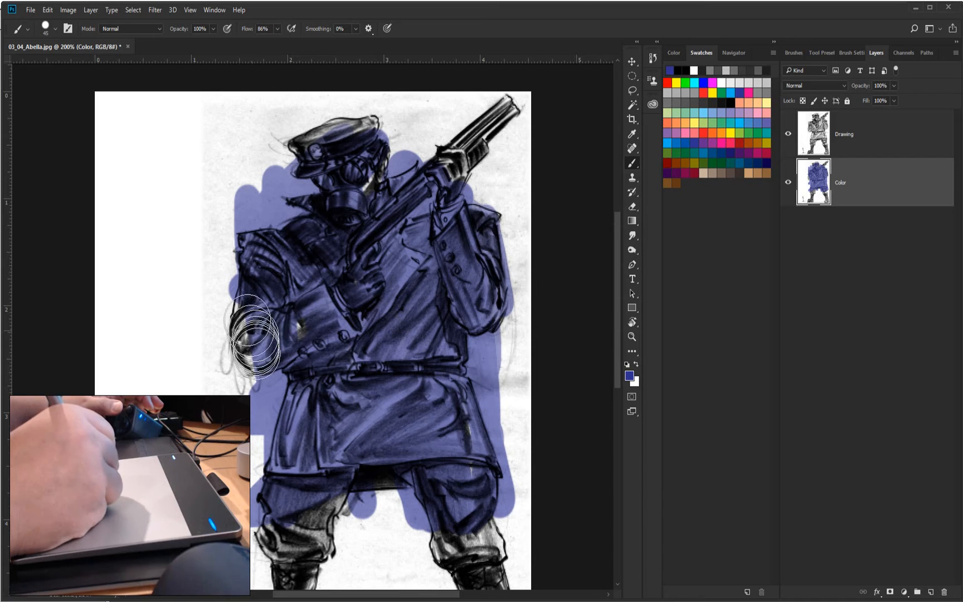
{"action": "mouse_move", "coordinate": [249, 300]}
{"action": "left_mouse_down"}
{"action": "mouse_move", "coordinate": [248, 363]}
{"action": "mouse_move", "coordinate": [291, 338]}
{"action": "left_mouse_up"}
{"action": "left_click_drag", "start_coordinate": [262, 252], "coordinate": [259, 282]}
{"action": "mouse_move", "coordinate": [326, 137]}
{"action": "left_mouse_down"}
{"action": "mouse_move", "coordinate": [382, 159]}
{"action": "mouse_move", "coordinate": [362, 137]}
{"action": "left_mouse_up"}
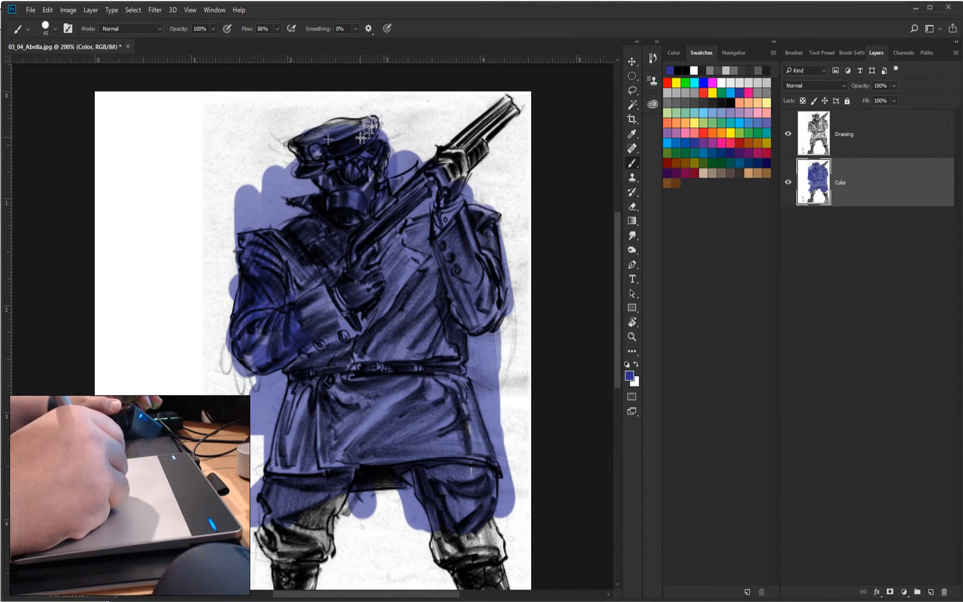
Extend the dark blue paint over both trouser legs down to the boots.
{"action": "left_click_drag", "start_coordinate": [440, 491], "coordinate": [415, 272]}
{"action": "mouse_move", "coordinate": [259, 259]}
{"action": "left_mouse_down"}
{"action": "mouse_move", "coordinate": [242, 345]}
{"action": "mouse_move", "coordinate": [291, 352]}
{"action": "left_mouse_up"}
{"action": "left_click_drag", "start_coordinate": [420, 249], "coordinate": [458, 335]}
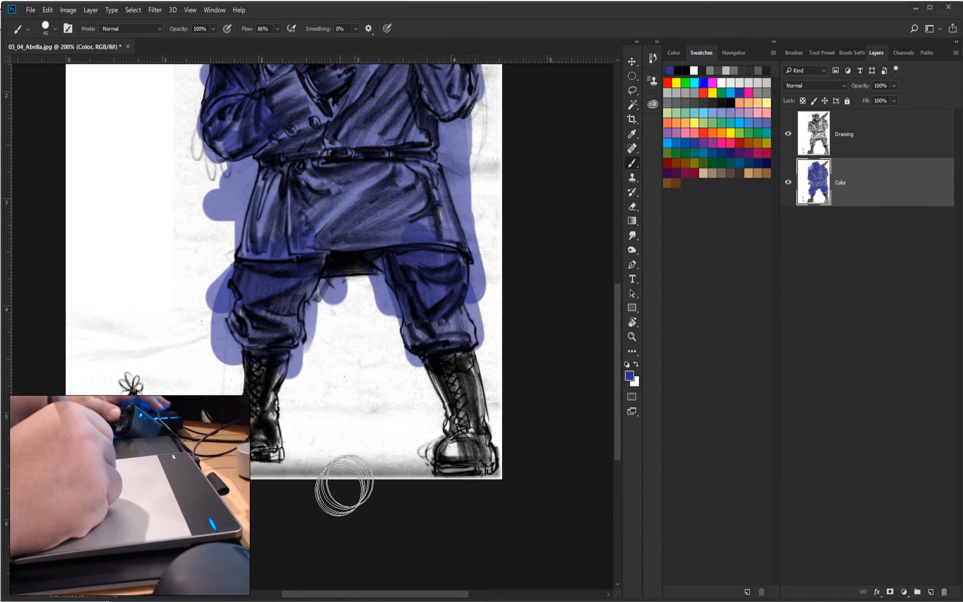
Switch to white and paint out the blue overspill between the legs and along the outer trouser edges.
{"action": "key", "text": "x"}
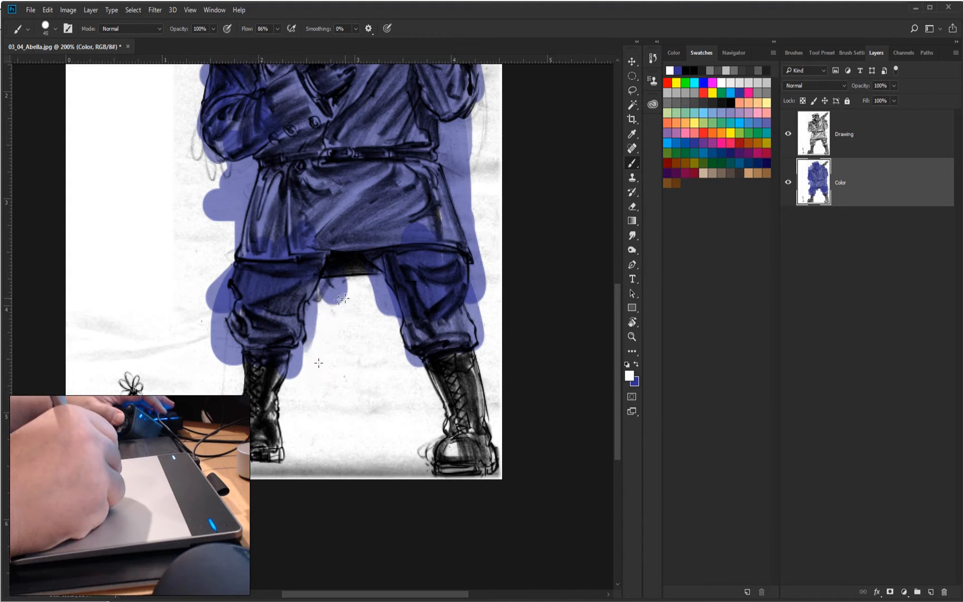
{"action": "mouse_move", "coordinate": [323, 293]}
{"action": "left_mouse_down"}
{"action": "mouse_move", "coordinate": [346, 284]}
{"action": "mouse_move", "coordinate": [384, 323]}
{"action": "mouse_move", "coordinate": [372, 283]}
{"action": "mouse_move", "coordinate": [385, 321]}
{"action": "left_mouse_up"}
{"action": "left_click_drag", "start_coordinate": [490, 302], "coordinate": [487, 261]}
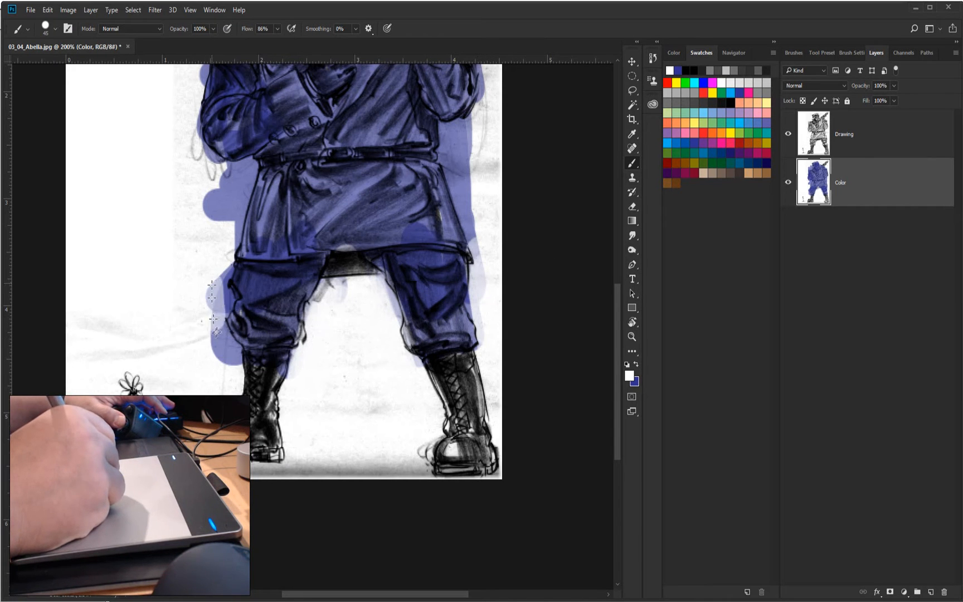
{"action": "left_click_drag", "start_coordinate": [208, 280], "coordinate": [215, 338]}
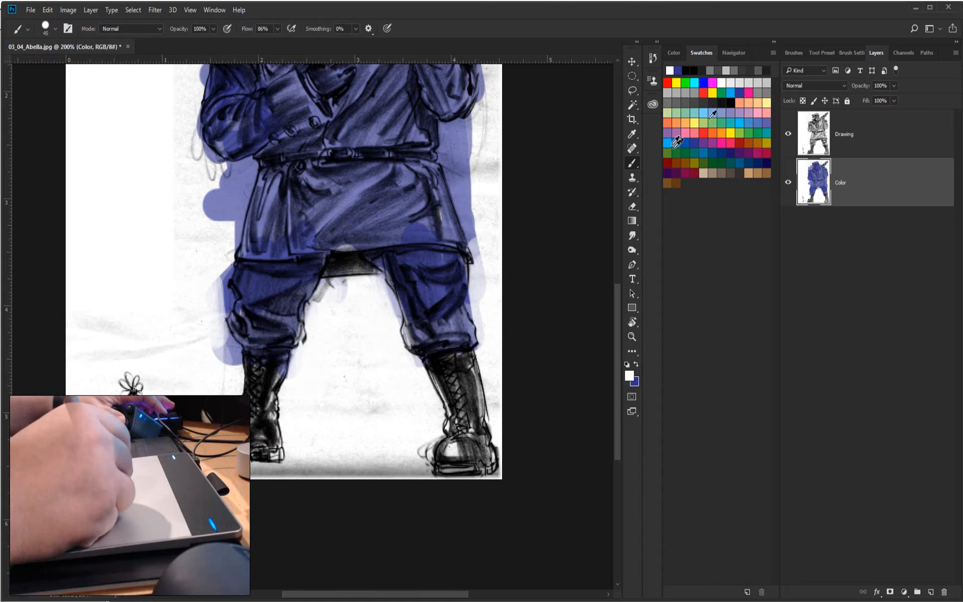
Turn off the brush's Transfer option and paint white over the blue overspill beside the coat skirt and left trouser leg.
{"action": "left_click", "coordinate": [850, 53]}
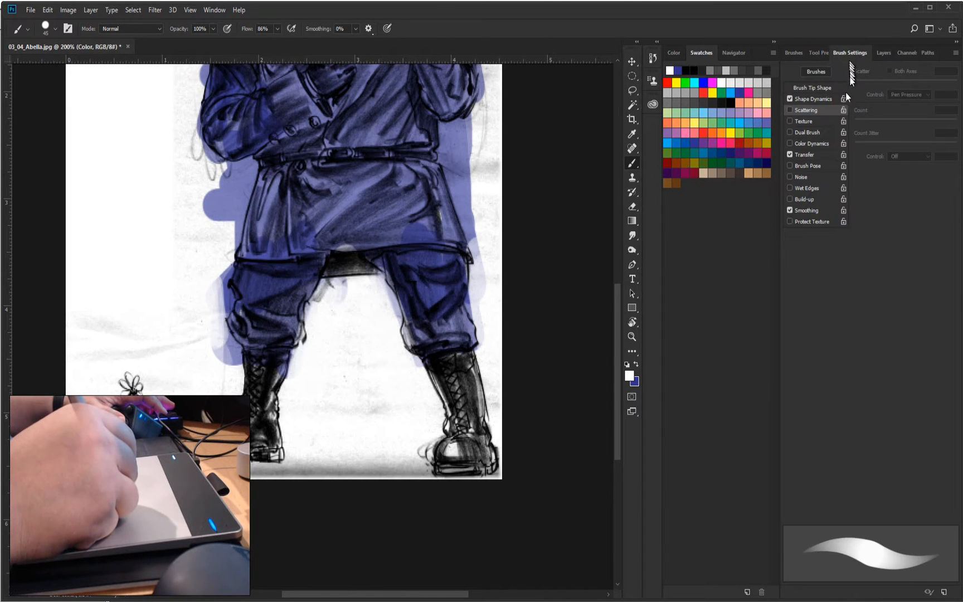
{"action": "left_click", "coordinate": [790, 154]}
{"action": "mouse_move", "coordinate": [226, 170]}
{"action": "left_mouse_down"}
{"action": "mouse_move", "coordinate": [223, 301]}
{"action": "mouse_move", "coordinate": [243, 168]}
{"action": "left_mouse_up"}
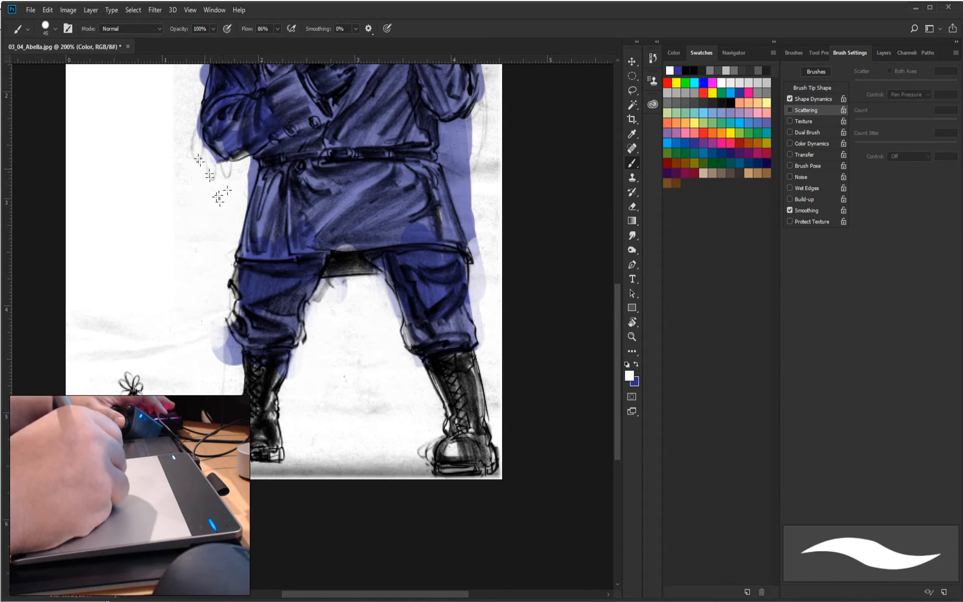
Switch back to dark blue, set the brush opacity to 50%, and darken the left part of the coat skirt.
{"action": "key", "text": "x"}
{"action": "key", "text": "5"}
{"action": "left_click_drag", "start_coordinate": [282, 234], "coordinate": [297, 170]}
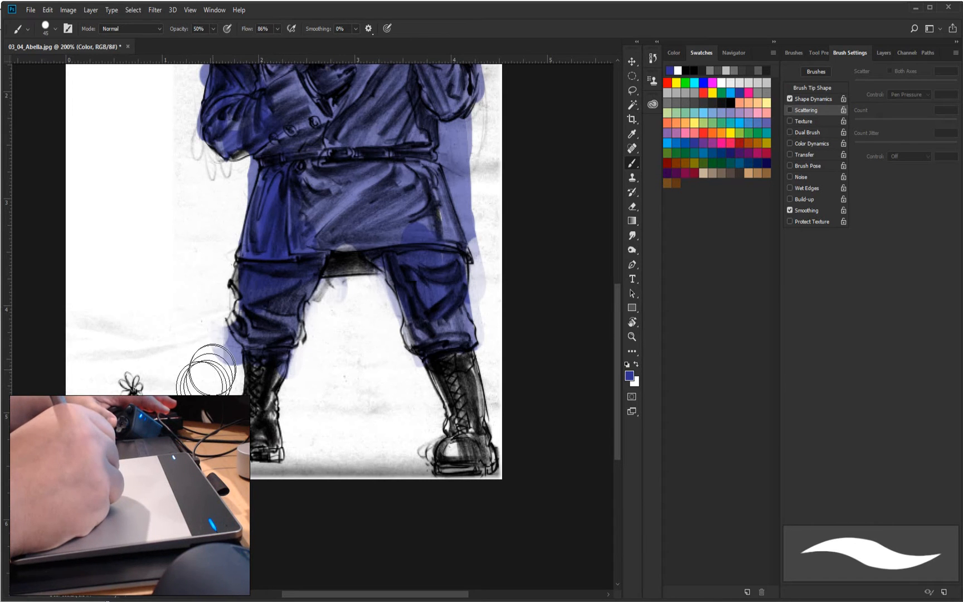
Switch to white and paint away the blue overspill around the trouser legs and the coat's right edge.
{"action": "key", "text": "x"}
{"action": "mouse_move", "coordinate": [214, 362]}
{"action": "left_mouse_down"}
{"action": "mouse_move", "coordinate": [218, 335]}
{"action": "mouse_move", "coordinate": [239, 367]}
{"action": "left_mouse_up"}
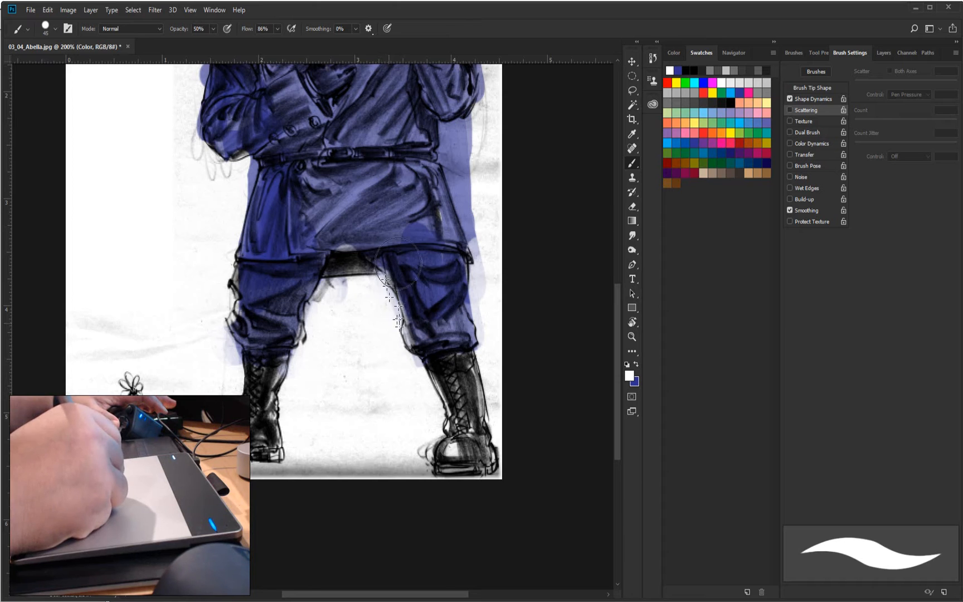
{"action": "left_click_drag", "start_coordinate": [353, 378], "coordinate": [367, 493]}
{"action": "mouse_move", "coordinate": [483, 333]}
{"action": "left_mouse_down"}
{"action": "mouse_move", "coordinate": [470, 270]}
{"action": "mouse_move", "coordinate": [484, 238]}
{"action": "mouse_move", "coordinate": [475, 293]}
{"action": "mouse_move", "coordinate": [467, 252]}
{"action": "mouse_move", "coordinate": [485, 324]}
{"action": "mouse_move", "coordinate": [480, 256]}
{"action": "left_mouse_up"}
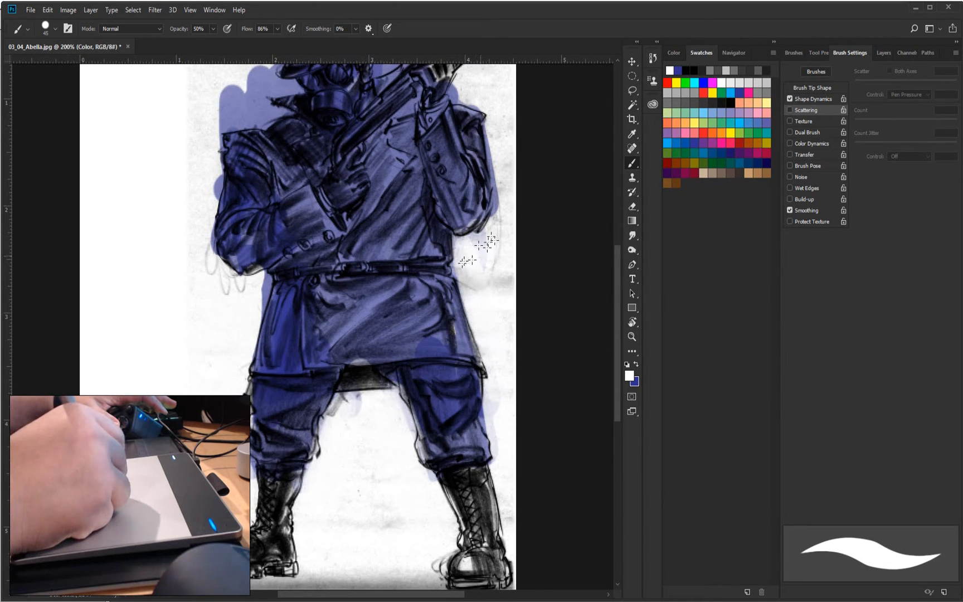
{"action": "left_click_drag", "start_coordinate": [504, 160], "coordinate": [499, 408]}
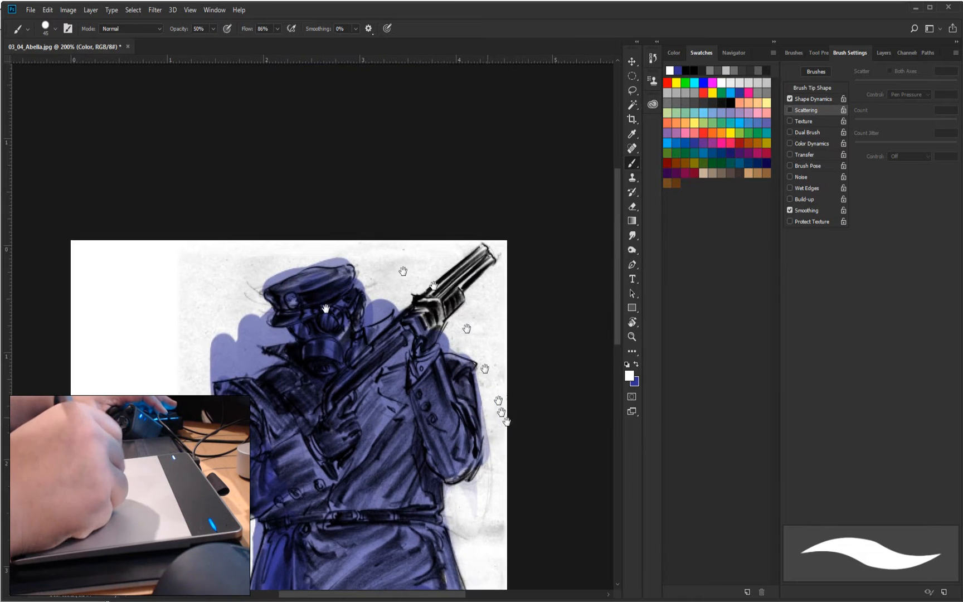
Paint white over the blue overspill between the cap, collar and left shoulder, resampling white from the canvas.
{"action": "left_click_drag", "start_coordinate": [258, 476], "coordinate": [306, 184]}
{"action": "key", "text": "ctrl+plus"}
{"action": "key", "text": "ctrl+plus"}
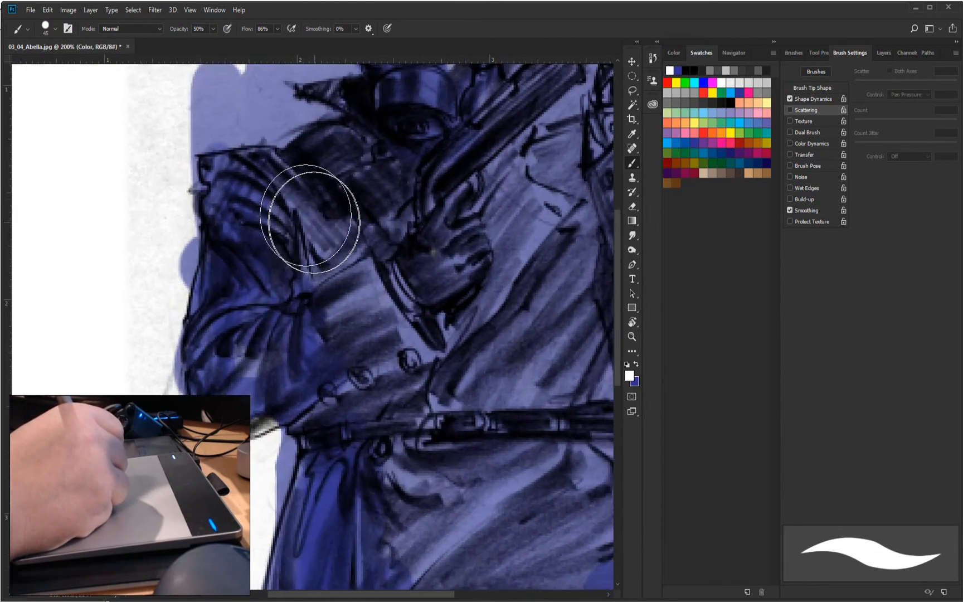
{"action": "mouse_move", "coordinate": [350, 184]}
{"action": "left_mouse_down"}
{"action": "mouse_move", "coordinate": [301, 495]}
{"action": "mouse_move", "coordinate": [293, 486]}
{"action": "left_mouse_up"}
{"action": "mouse_move", "coordinate": [223, 295]}
{"action": "left_mouse_down"}
{"action": "mouse_move", "coordinate": [243, 357]}
{"action": "mouse_move", "coordinate": [226, 305]}
{"action": "mouse_move", "coordinate": [234, 361]}
{"action": "mouse_move", "coordinate": [220, 284]}
{"action": "mouse_move", "coordinate": [236, 277]}
{"action": "mouse_move", "coordinate": [244, 285]}
{"action": "mouse_move", "coordinate": [251, 297]}
{"action": "mouse_move", "coordinate": [232, 302]}
{"action": "mouse_move", "coordinate": [244, 310]}
{"action": "mouse_move", "coordinate": [290, 316]}
{"action": "mouse_move", "coordinate": [269, 334]}
{"action": "left_mouse_up"}
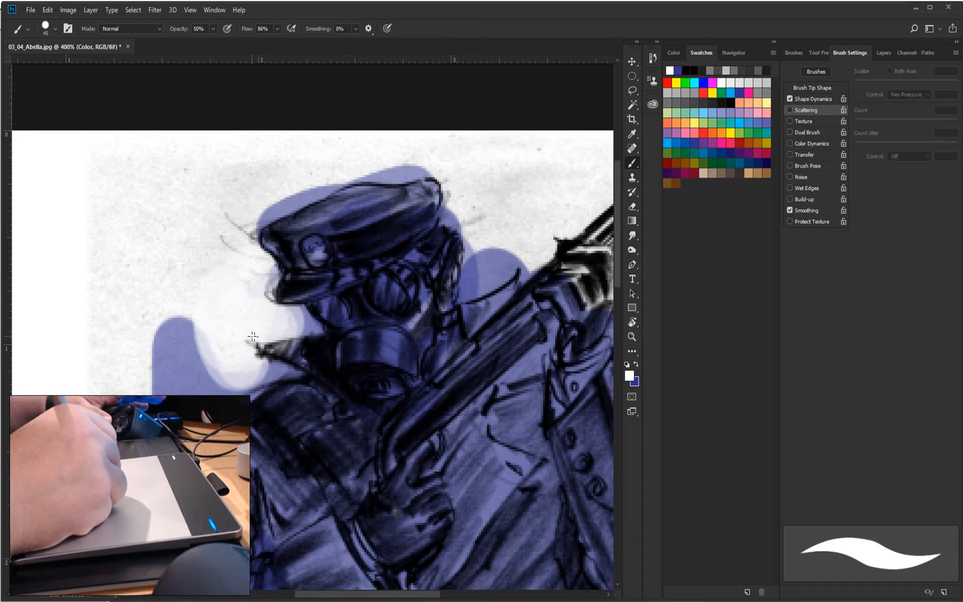
{"action": "left_click", "coordinate": [172, 310], "text": "alt"}
{"action": "mouse_move", "coordinate": [161, 279]}
{"action": "left_mouse_down"}
{"action": "mouse_move", "coordinate": [215, 322]}
{"action": "mouse_move", "coordinate": [146, 118]}
{"action": "mouse_move", "coordinate": [184, 179]}
{"action": "mouse_move", "coordinate": [157, 196]}
{"action": "left_mouse_up"}
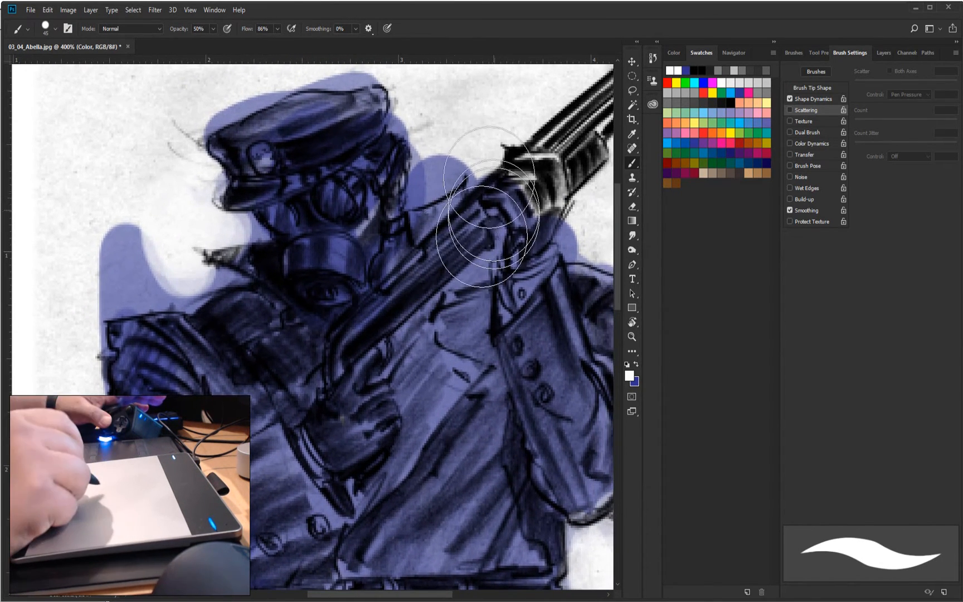
{"action": "mouse_move", "coordinate": [106, 242]}
{"action": "left_mouse_down"}
{"action": "mouse_move", "coordinate": [95, 262]}
{"action": "mouse_move", "coordinate": [144, 225]}
{"action": "mouse_move", "coordinate": [77, 286]}
{"action": "mouse_move", "coordinate": [146, 234]}
{"action": "left_mouse_up"}
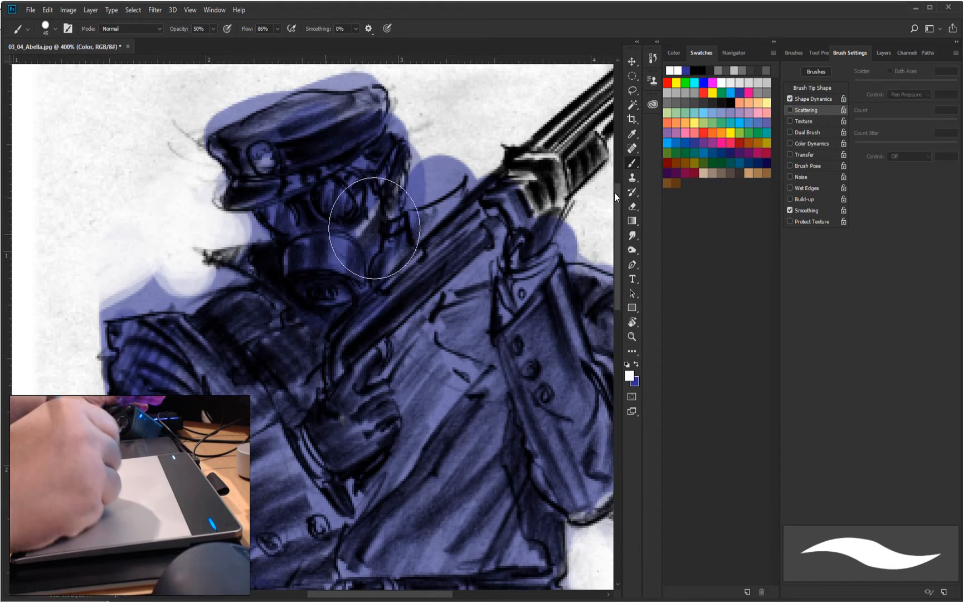
Display the brush's Shape Dynamics options and paint out the remaining blue above the left shoulder with white.
{"action": "left_click", "coordinate": [815, 100]}
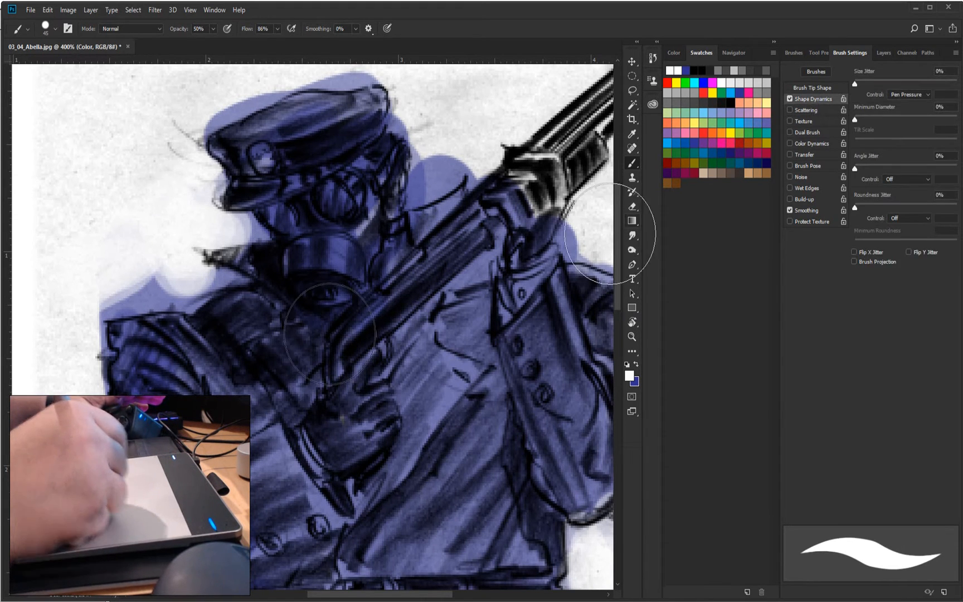
{"action": "left_click_drag", "start_coordinate": [135, 265], "coordinate": [91, 279]}
{"action": "mouse_move", "coordinate": [166, 280]}
{"action": "left_mouse_down"}
{"action": "mouse_move", "coordinate": [49, 297]}
{"action": "mouse_move", "coordinate": [63, 288]}
{"action": "left_mouse_up"}
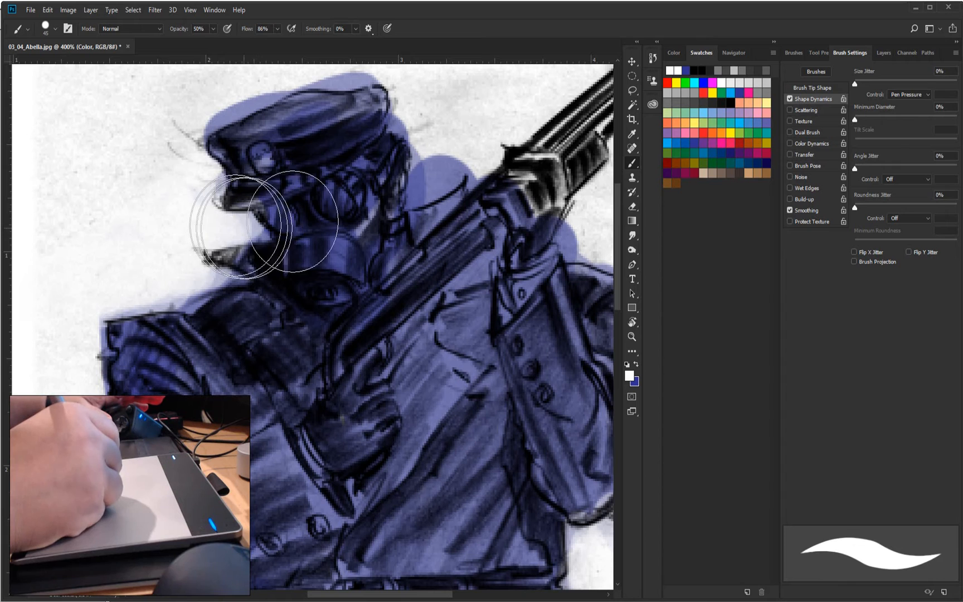
Paint out the blue overspill above the right shoulder and along the right sleeve with white, reducing the brush size to 20.
{"action": "mouse_move", "coordinate": [473, 117]}
{"action": "left_mouse_down"}
{"action": "mouse_move", "coordinate": [429, 173]}
{"action": "mouse_move", "coordinate": [456, 120]}
{"action": "mouse_move", "coordinate": [423, 161]}
{"action": "mouse_move", "coordinate": [449, 154]}
{"action": "left_mouse_up"}
{"action": "key", "text": "bracketleft"}
{"action": "key", "text": "bracketleft"}
{"action": "key", "text": "bracketleft"}
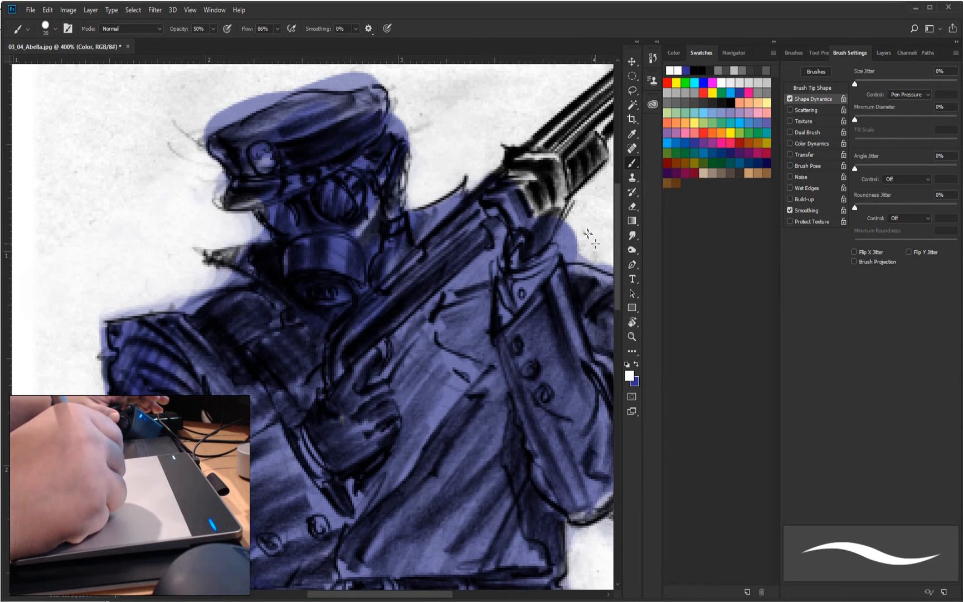
{"action": "left_click_drag", "start_coordinate": [586, 232], "coordinate": [566, 246]}
{"action": "left_click_drag", "start_coordinate": [556, 289], "coordinate": [323, 313]}
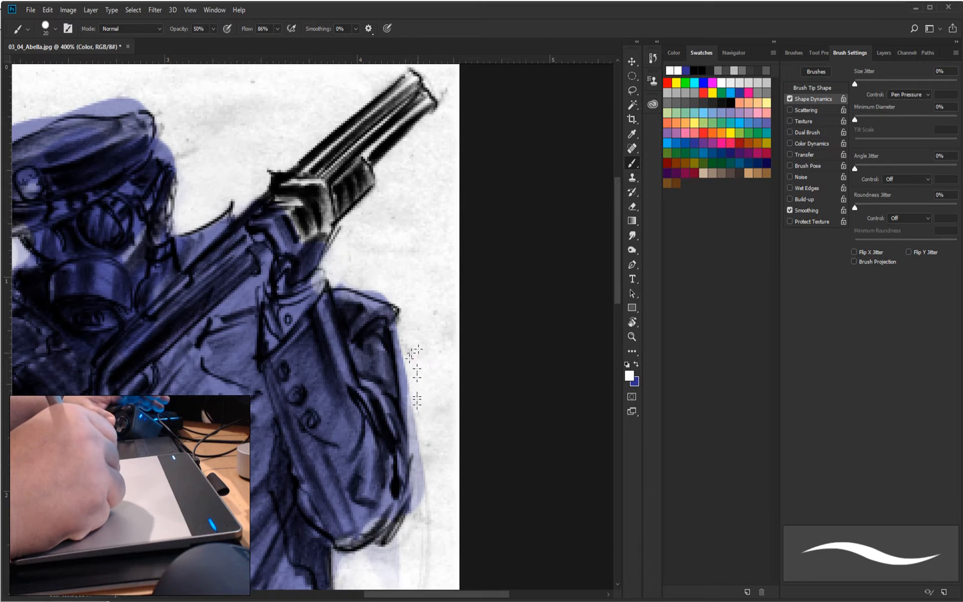
{"action": "mouse_move", "coordinate": [415, 502]}
{"action": "left_mouse_down"}
{"action": "mouse_move", "coordinate": [560, 474]}
{"action": "mouse_move", "coordinate": [610, 476]}
{"action": "left_mouse_up"}
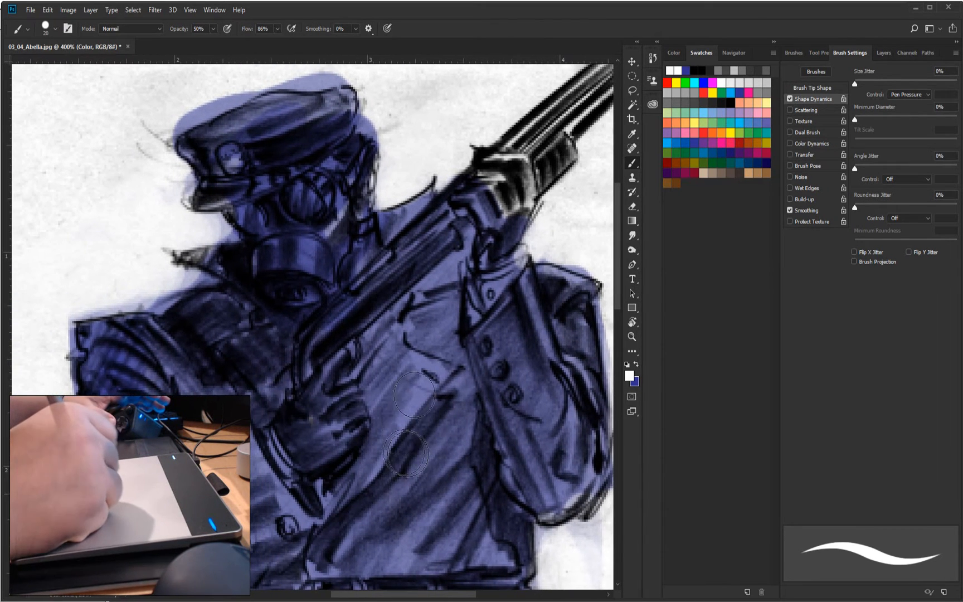
Choose a brown swatch and color the rifle's barrel and wooden stock.
{"action": "left_click", "coordinate": [669, 182]}
{"action": "mouse_move", "coordinate": [366, 301]}
{"action": "left_mouse_down"}
{"action": "mouse_move", "coordinate": [430, 226]}
{"action": "mouse_move", "coordinate": [449, 222]}
{"action": "mouse_move", "coordinate": [379, 299]}
{"action": "left_mouse_up"}
{"action": "left_click_drag", "start_coordinate": [551, 242], "coordinate": [382, 455]}
{"action": "left_click_drag", "start_coordinate": [340, 367], "coordinate": [458, 269]}
{"action": "mouse_move", "coordinate": [393, 350]}
{"action": "left_mouse_down"}
{"action": "mouse_move", "coordinate": [462, 282]}
{"action": "mouse_move", "coordinate": [351, 357]}
{"action": "left_mouse_up"}
{"action": "mouse_move", "coordinate": [446, 296]}
{"action": "left_mouse_down"}
{"action": "mouse_move", "coordinate": [452, 275]}
{"action": "mouse_move", "coordinate": [455, 292]}
{"action": "left_mouse_up"}
{"action": "left_click_drag", "start_coordinate": [221, 534], "coordinate": [401, 415]}
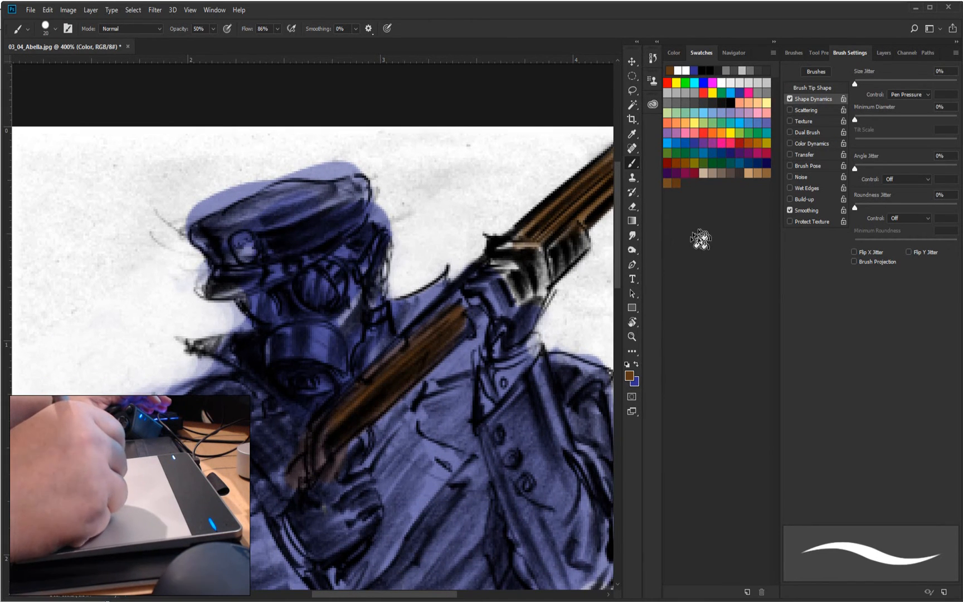
Reset the colors to black and white, switch to white, and paint over the blue overspill around the top of the cap.
{"action": "left_click", "coordinate": [627, 365]}
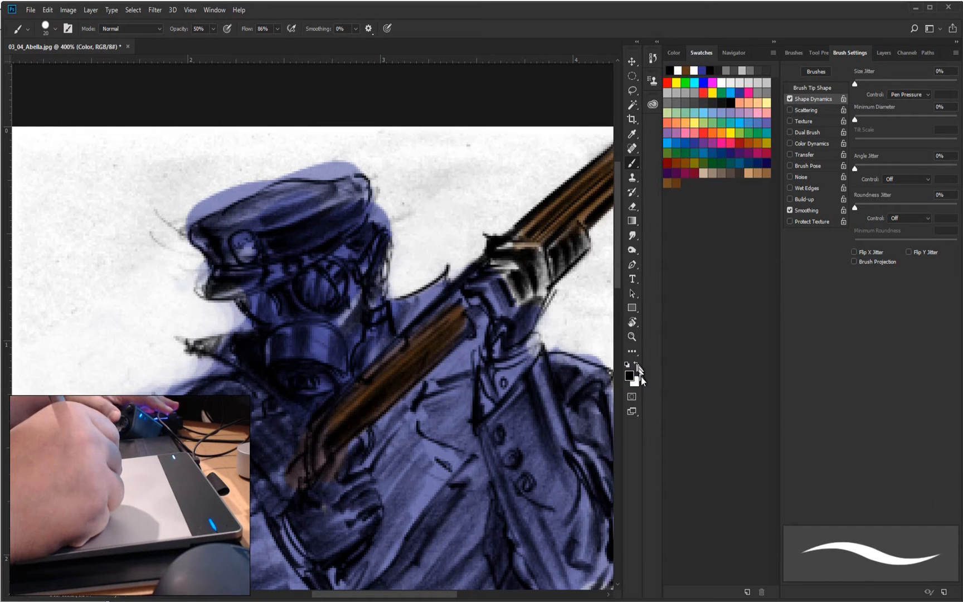
{"action": "key", "text": "x"}
{"action": "left_click_drag", "start_coordinate": [267, 166], "coordinate": [165, 222]}
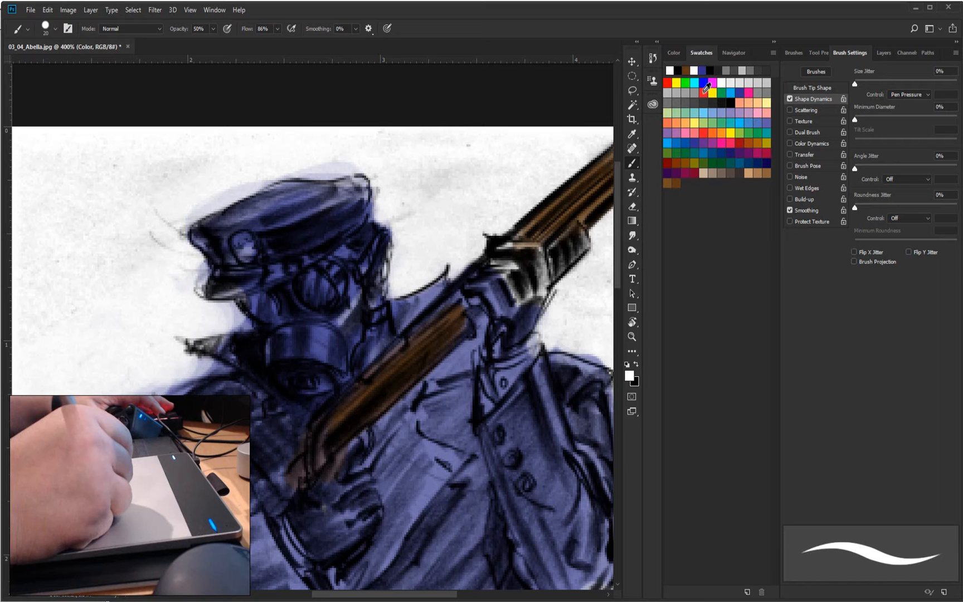
Color the soldier's gas mask bright red, including the areas around the eyepieces.
{"action": "mouse_move", "coordinate": [286, 366]}
{"action": "left_mouse_down"}
{"action": "mouse_move", "coordinate": [329, 349]}
{"action": "mouse_move", "coordinate": [276, 350]}
{"action": "mouse_move", "coordinate": [338, 363]}
{"action": "mouse_move", "coordinate": [309, 334]}
{"action": "mouse_move", "coordinate": [298, 292]}
{"action": "mouse_move", "coordinate": [310, 340]}
{"action": "mouse_move", "coordinate": [341, 288]}
{"action": "mouse_move", "coordinate": [335, 323]}
{"action": "mouse_move", "coordinate": [299, 287]}
{"action": "left_mouse_up"}
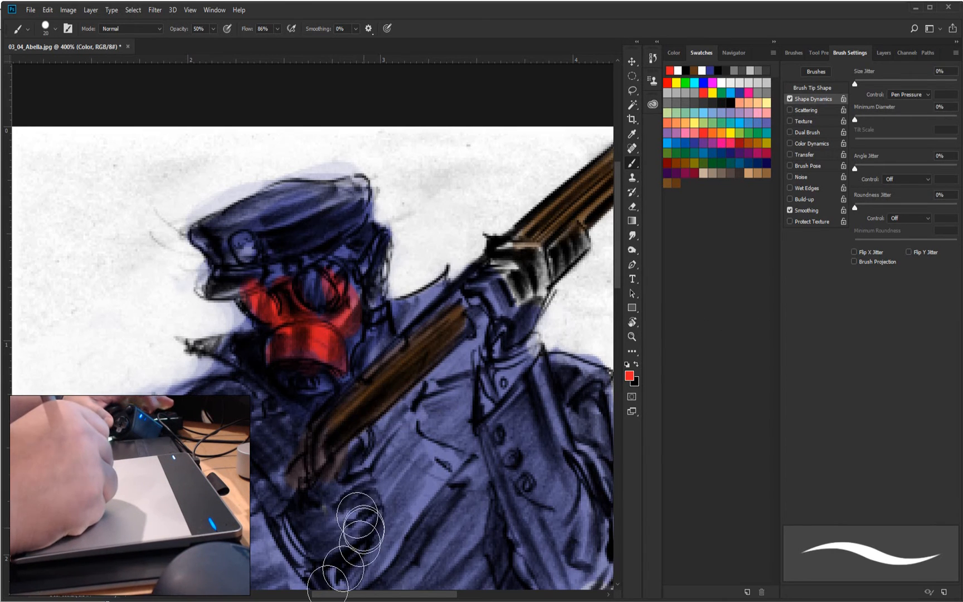
{"action": "scroll", "coordinate": [372, 506], "scroll_direction": "down", "scroll_amount": 1}
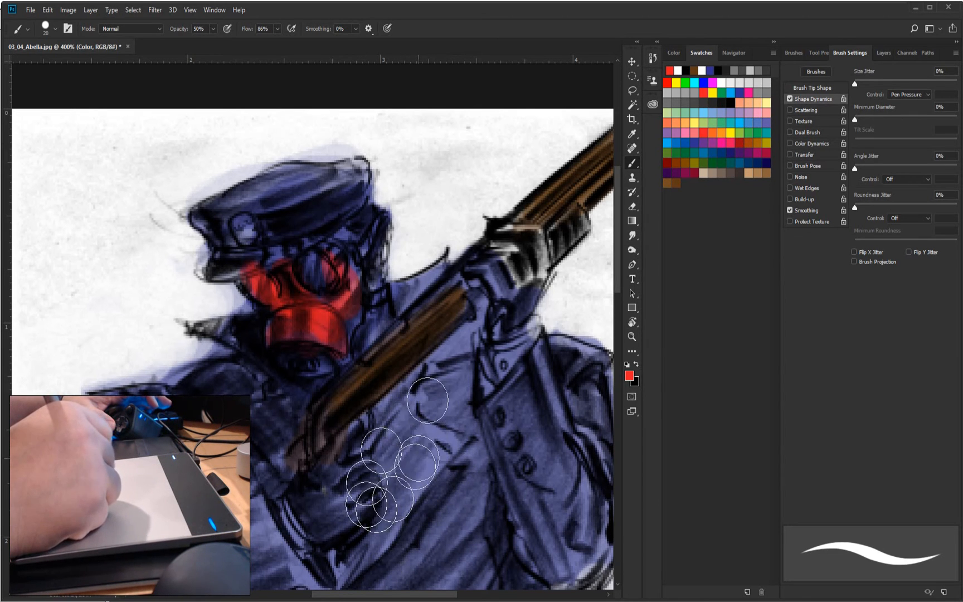
{"action": "mouse_move", "coordinate": [328, 243]}
{"action": "left_mouse_down"}
{"action": "mouse_move", "coordinate": [349, 285]}
{"action": "mouse_move", "coordinate": [338, 245]}
{"action": "mouse_move", "coordinate": [361, 303]}
{"action": "left_mouse_up"}
{"action": "left_click_drag", "start_coordinate": [279, 281], "coordinate": [290, 303]}
{"action": "left_click_drag", "start_coordinate": [344, 466], "coordinate": [409, 146]}
{"action": "left_click_drag", "start_coordinate": [411, 286], "coordinate": [414, 155]}
{"action": "left_click_drag", "start_coordinate": [407, 261], "coordinate": [334, 184]}
{"action": "mouse_move", "coordinate": [260, 371]}
{"action": "left_mouse_down"}
{"action": "mouse_move", "coordinate": [509, 471]}
{"action": "mouse_move", "coordinate": [485, 494]}
{"action": "left_mouse_up"}
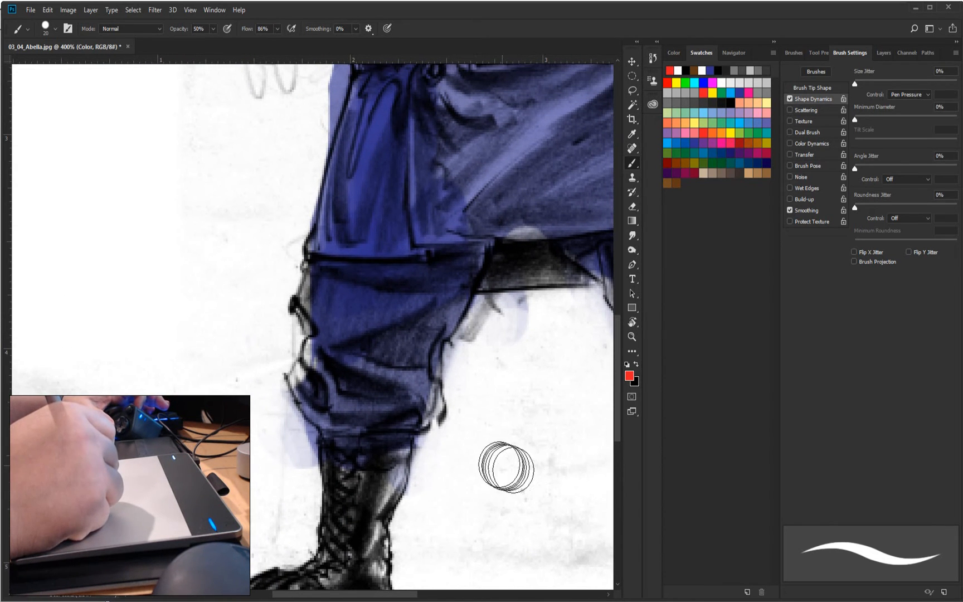
{"action": "scroll", "coordinate": [468, 454], "scroll_direction": "up", "scroll_amount": 2}
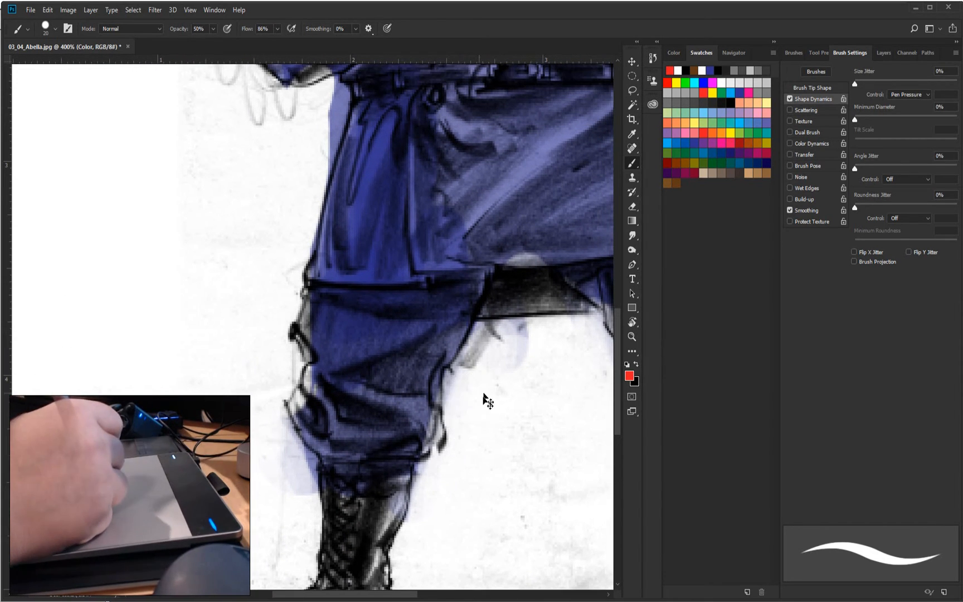
Select the Gradient tool and set dark purple as the foreground color and bright sky blue as the background color.
{"action": "scroll", "coordinate": [483, 399], "scroll_direction": "down", "scroll_amount": 5}
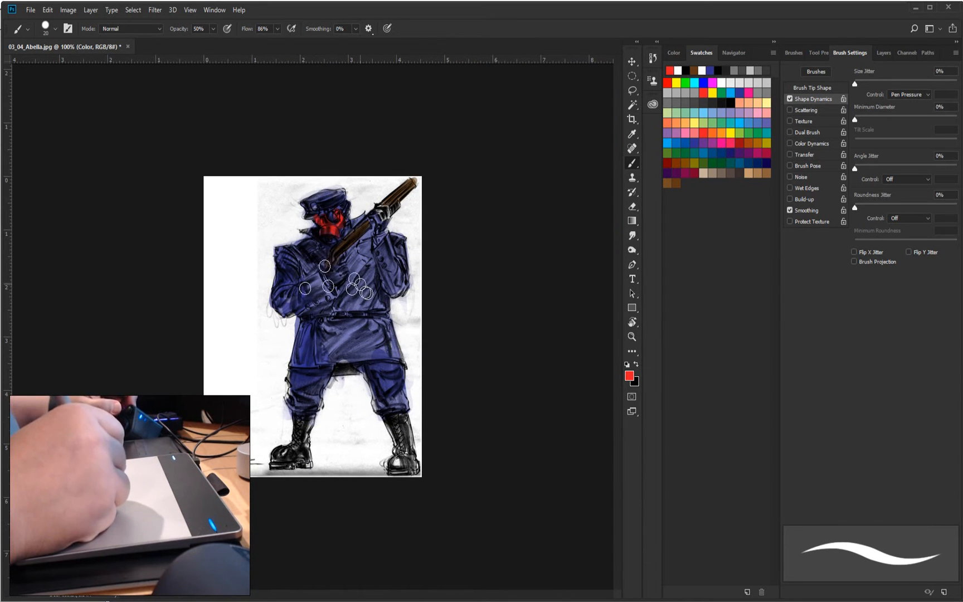
{"action": "left_click", "coordinate": [633, 220]}
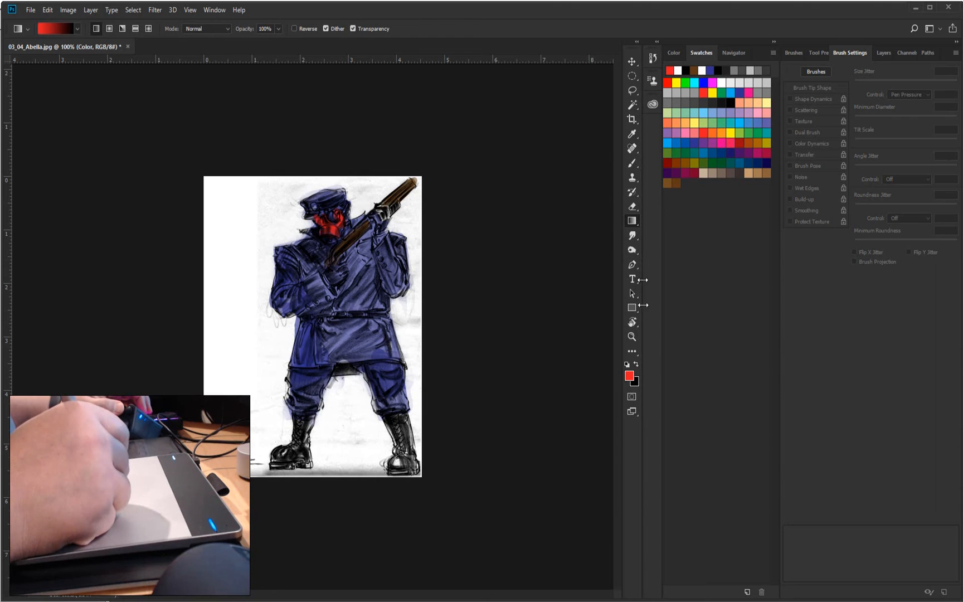
{"action": "left_click", "coordinate": [635, 366]}
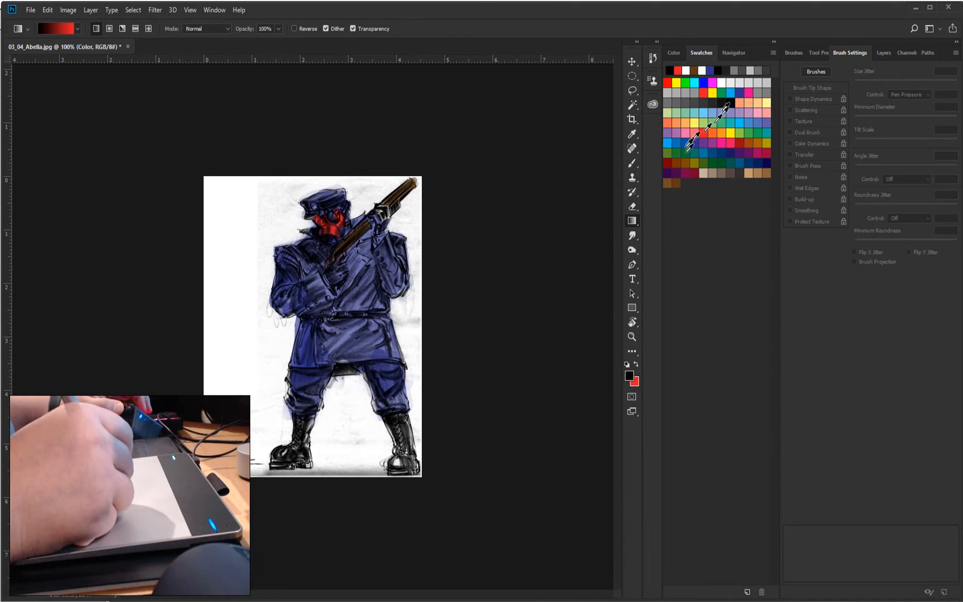
{"action": "left_click", "coordinate": [677, 170]}
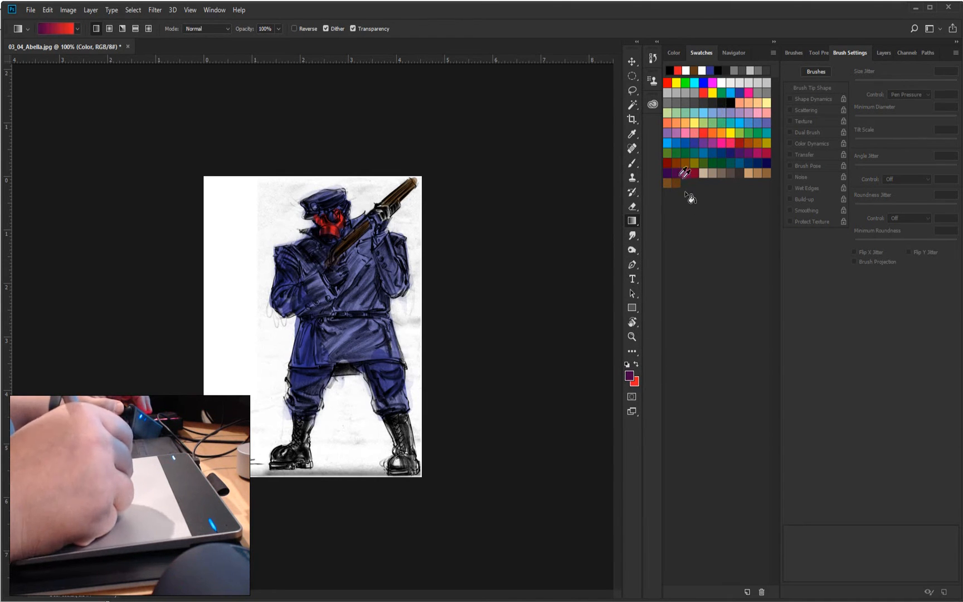
{"action": "left_click", "coordinate": [636, 366]}
{"action": "key", "text": "i"}
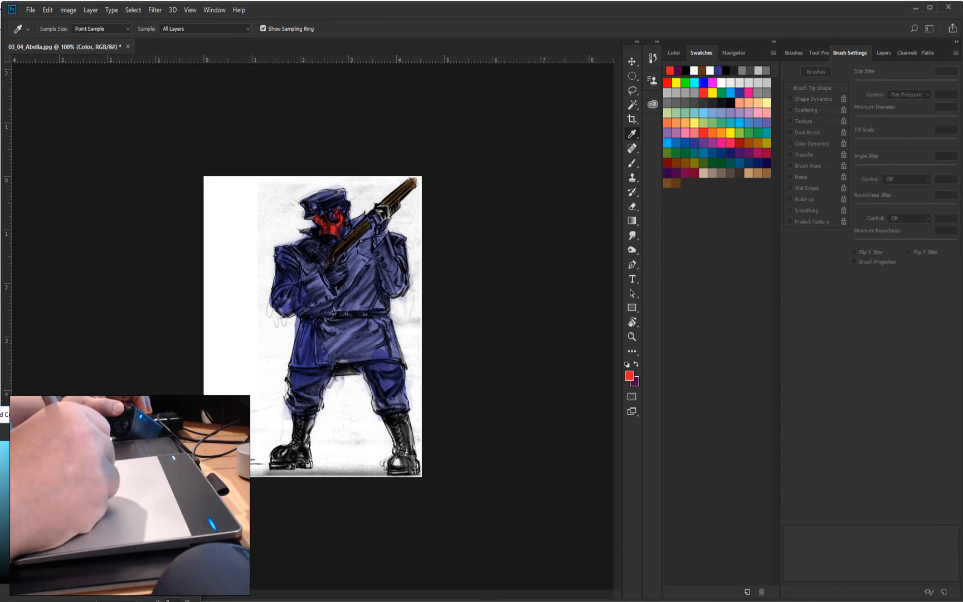
{"action": "key", "text": "Return"}
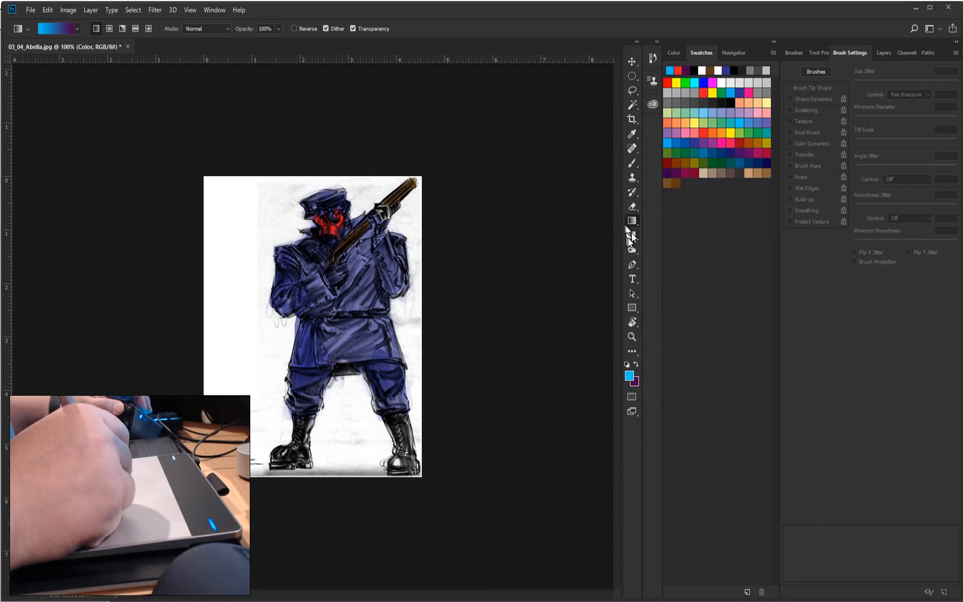
{"action": "left_click", "coordinate": [636, 363]}
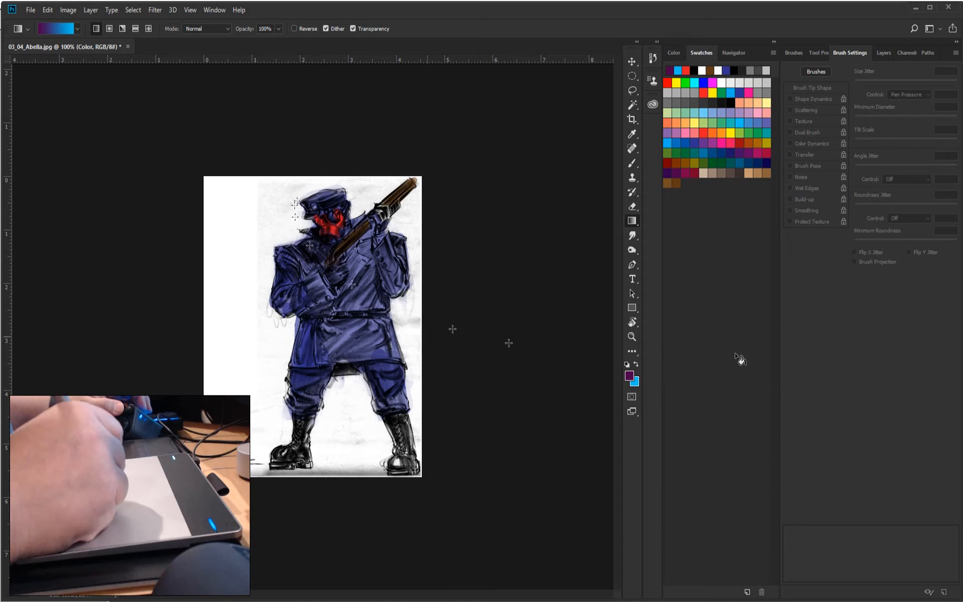
Display the layers and fill the Color layer with purple-to-sky-blue linear gradients, trying several directions and ending with a vertical one.
{"action": "left_click", "coordinate": [883, 54]}
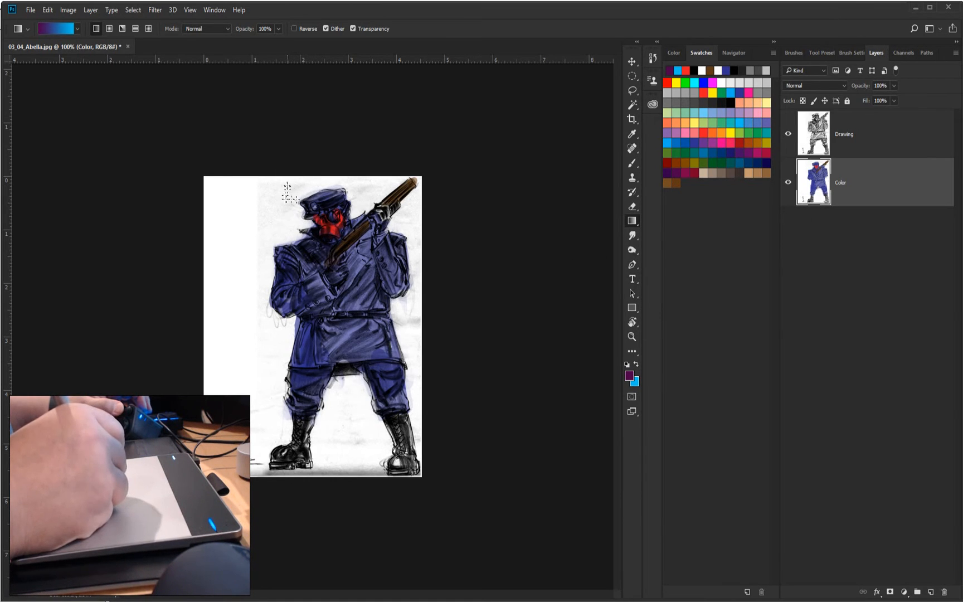
{"action": "left_click_drag", "start_coordinate": [287, 192], "coordinate": [384, 579]}
{"action": "left_click_drag", "start_coordinate": [324, 417], "coordinate": [255, 200]}
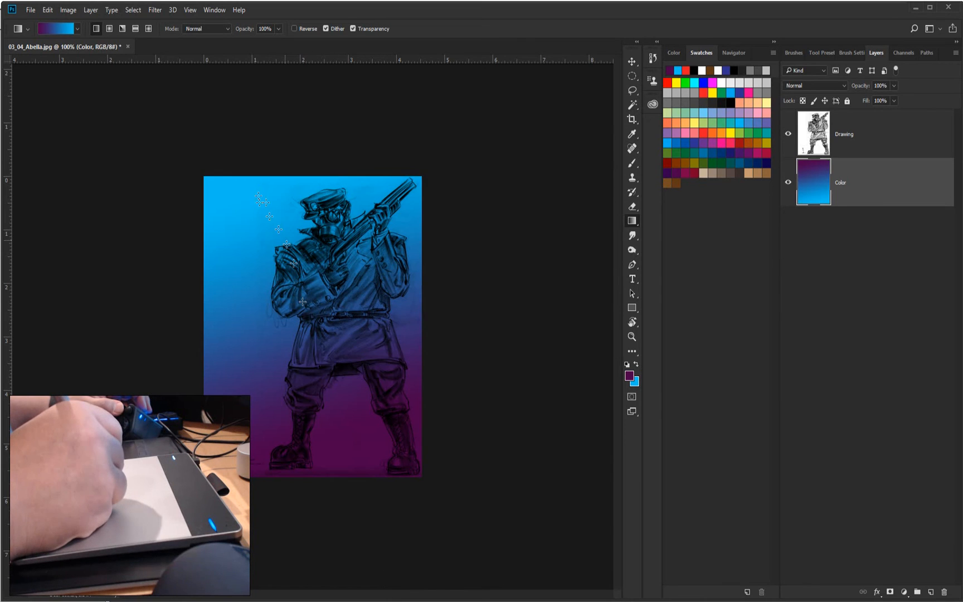
{"action": "left_click_drag", "start_coordinate": [258, 374], "coordinate": [381, 167]}
{"action": "left_click_drag", "start_coordinate": [256, 189], "coordinate": [323, 422]}
{"action": "left_click_drag", "start_coordinate": [311, 162], "coordinate": [366, 452]}
{"action": "left_click_drag", "start_coordinate": [303, 150], "coordinate": [304, 401]}
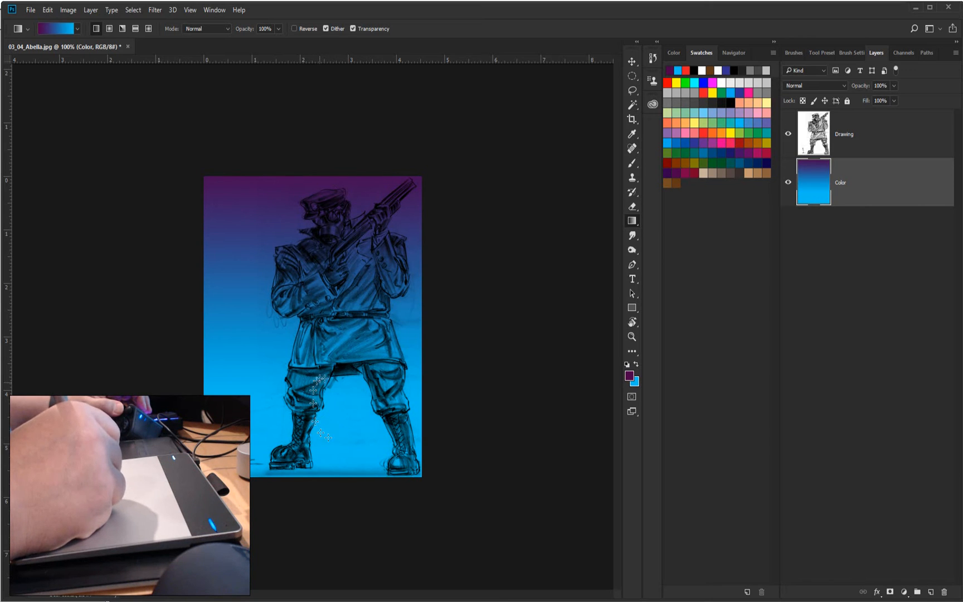
Swap the colors, change the foreground to dark navy blue, and fill the Color layer with a gradient from navy below to purple above.
{"action": "left_click", "coordinate": [637, 365]}
{"action": "key", "text": "i"}
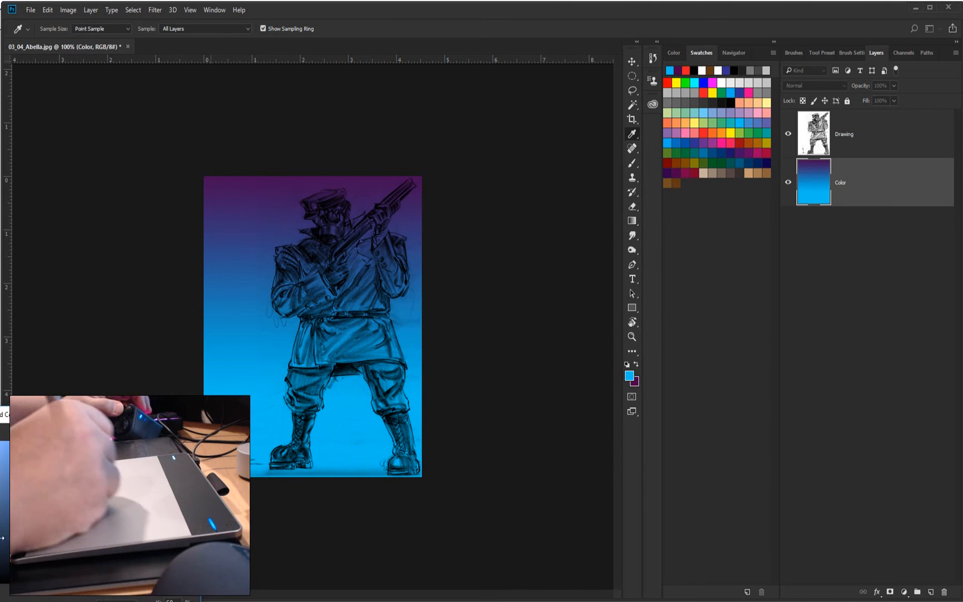
{"action": "left_click", "coordinate": [159, 440]}
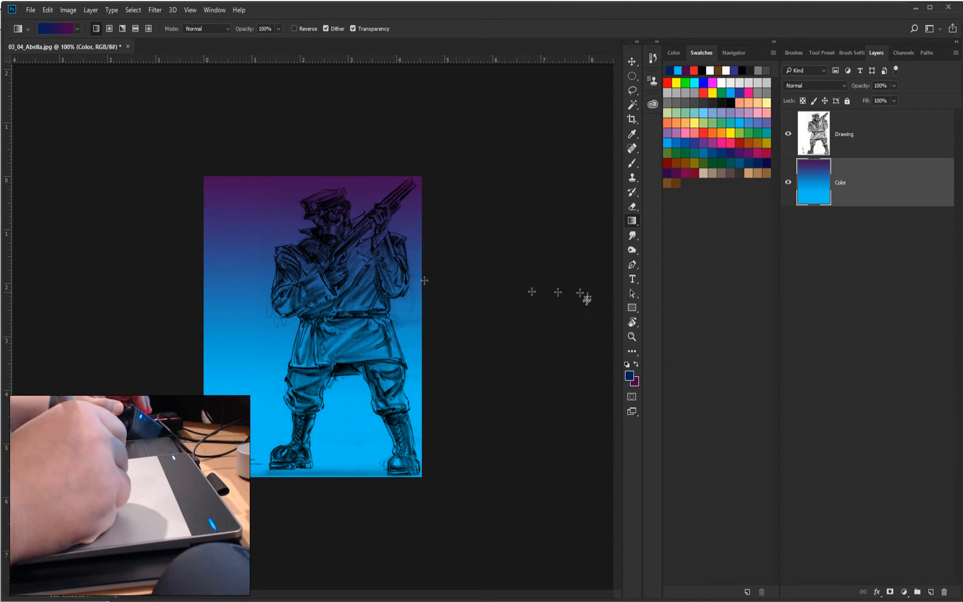
{"action": "left_click_drag", "start_coordinate": [324, 248], "coordinate": [262, 167]}
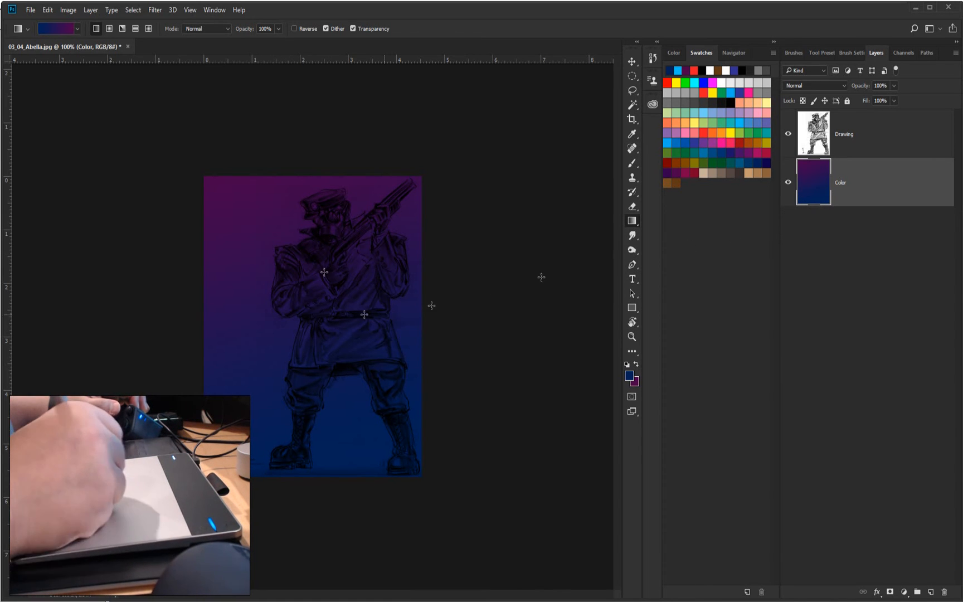
Paint the center of the small flower near the soldier's boot bright yellow, using the Brush tool at size 5.
{"action": "left_click", "coordinate": [714, 93]}
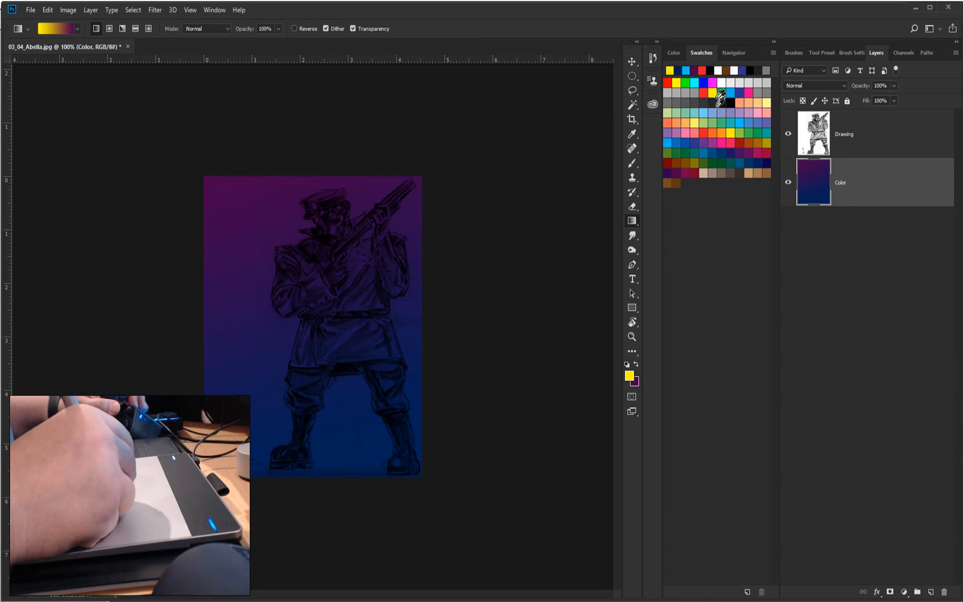
{"action": "left_click", "coordinate": [632, 163]}
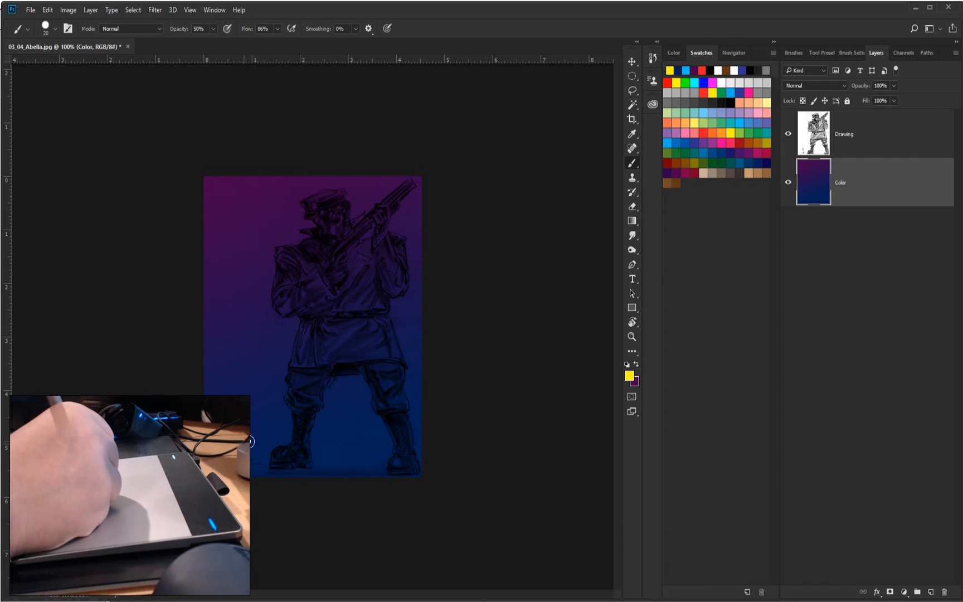
{"action": "key", "text": "ctrl+plus"}
{"action": "key", "text": "ctrl+plus"}
{"action": "key", "text": "ctrl+plus"}
{"action": "key", "text": "ctrl+plus"}
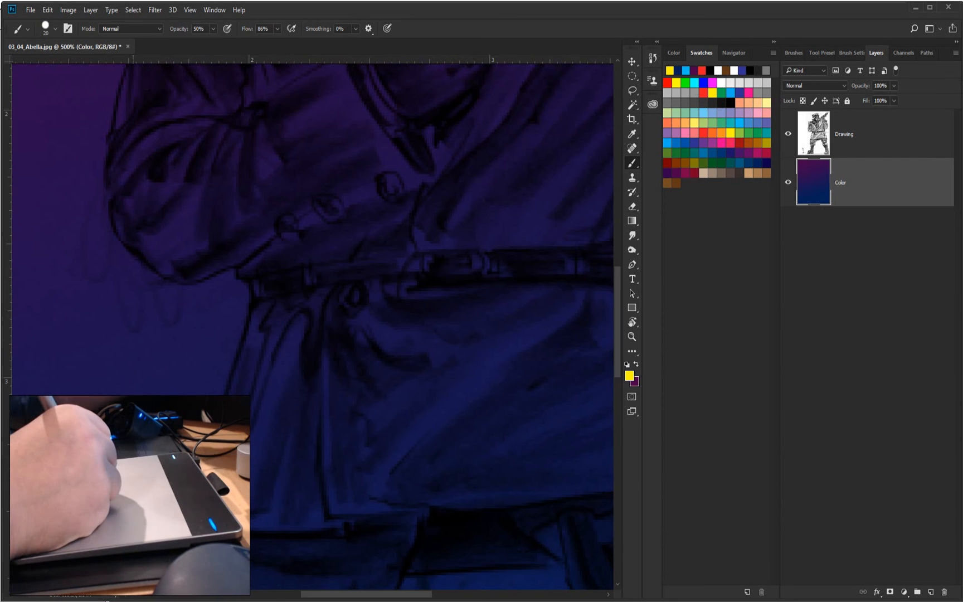
{"action": "mouse_move", "coordinate": [296, 297]}
{"action": "left_mouse_down"}
{"action": "mouse_move", "coordinate": [404, 123]}
{"action": "mouse_move", "coordinate": [208, 188]}
{"action": "left_mouse_up"}
{"action": "left_click_drag", "start_coordinate": [348, 145], "coordinate": [270, 324]}
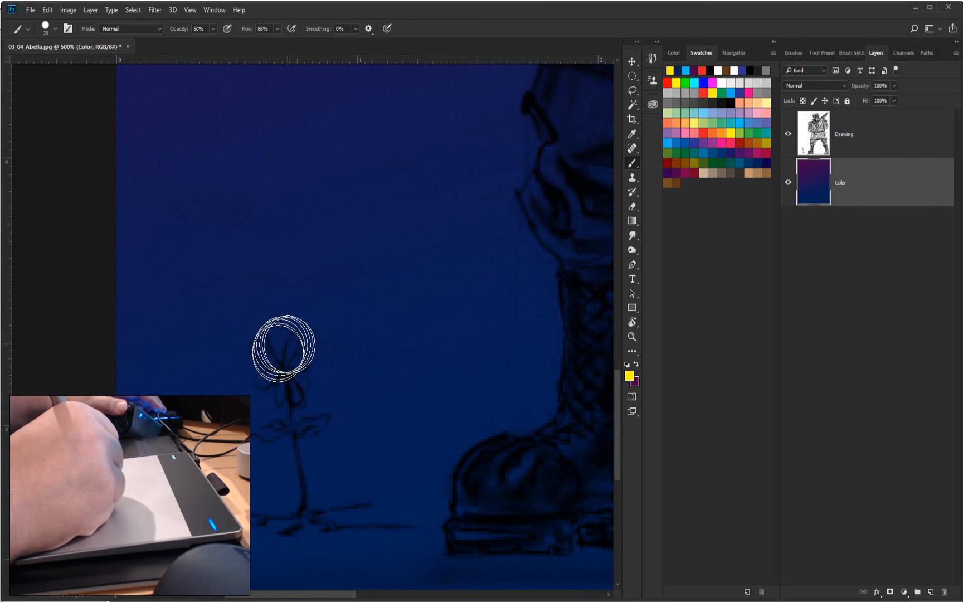
{"action": "key", "text": "bracketleft"}
{"action": "key", "text": "bracketleft"}
{"action": "key", "text": "bracketleft"}
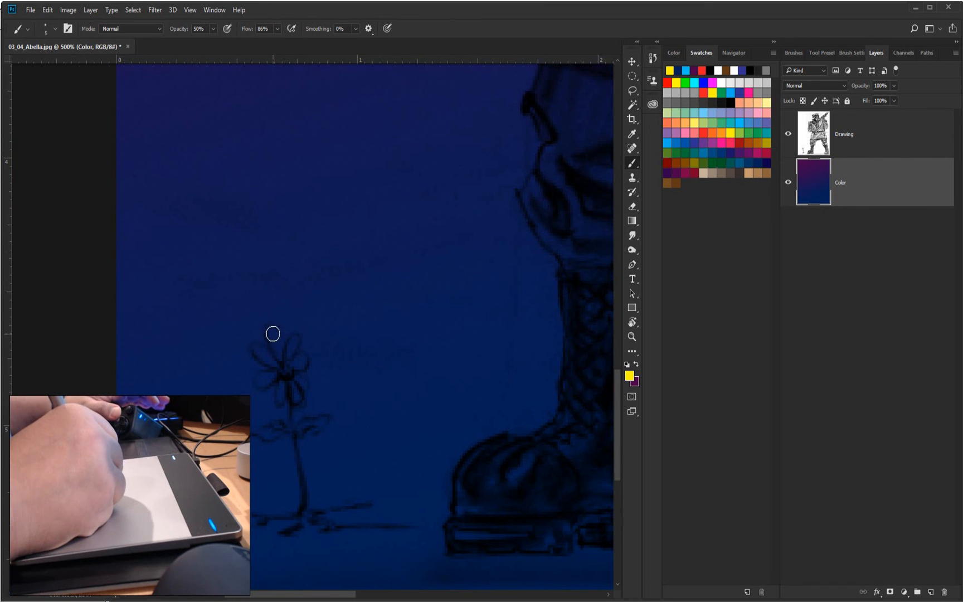
{"action": "left_click_drag", "start_coordinate": [285, 372], "coordinate": [280, 375]}
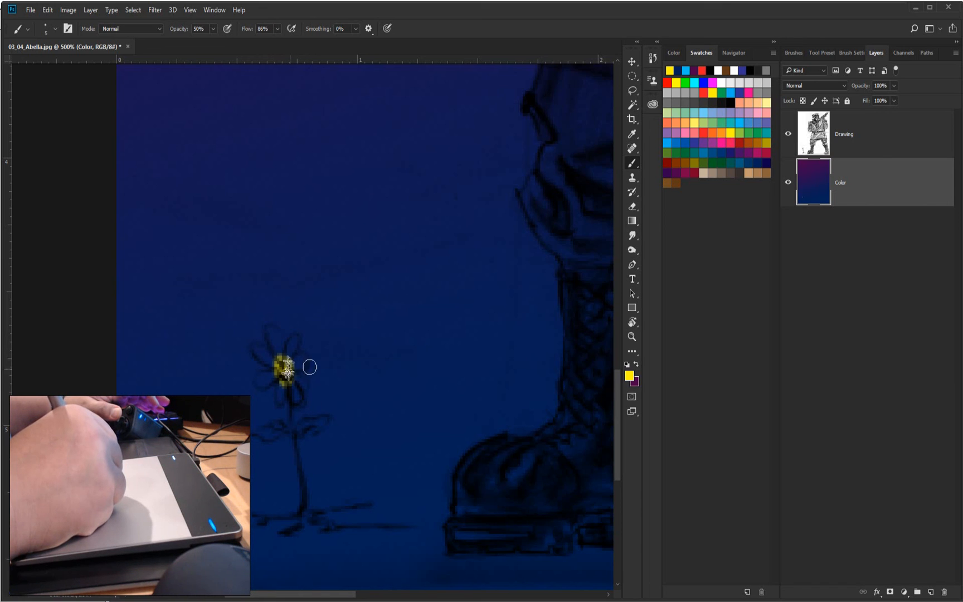
Choose a pale yellow swatch and paint the flower's petals.
{"action": "left_click", "coordinate": [765, 110]}
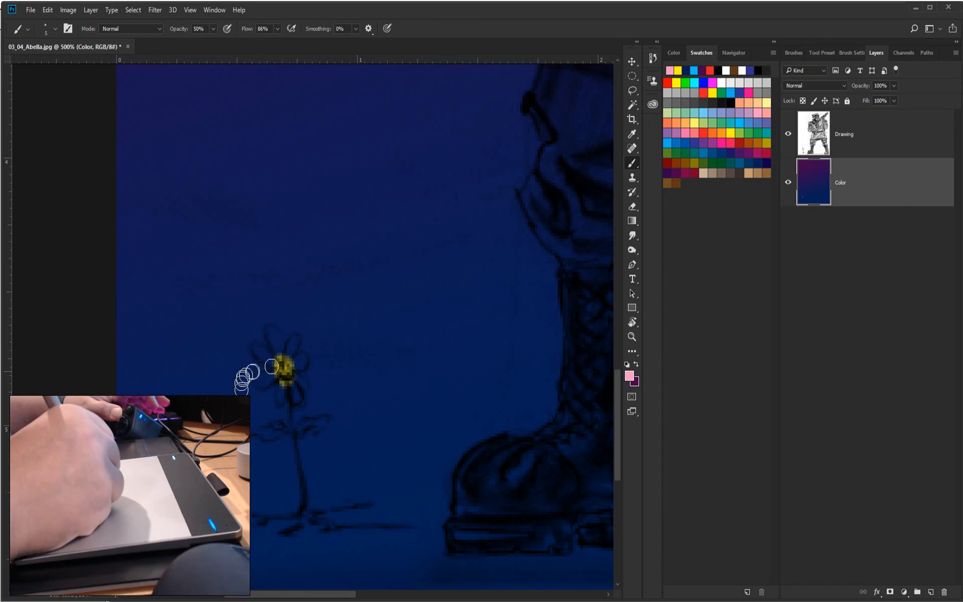
{"action": "left_click", "coordinate": [765, 103]}
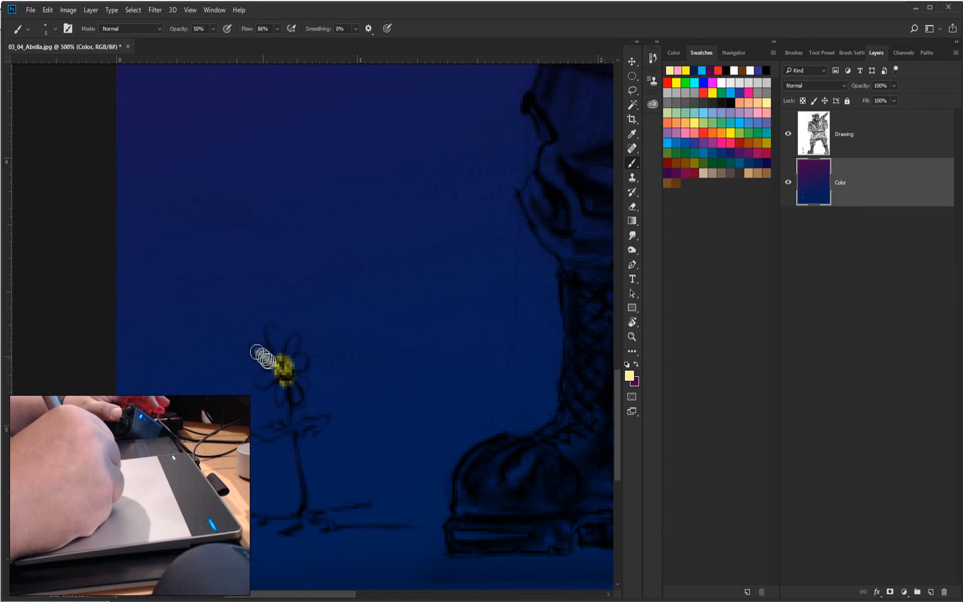
{"action": "left_click_drag", "start_coordinate": [270, 333], "coordinate": [293, 335]}
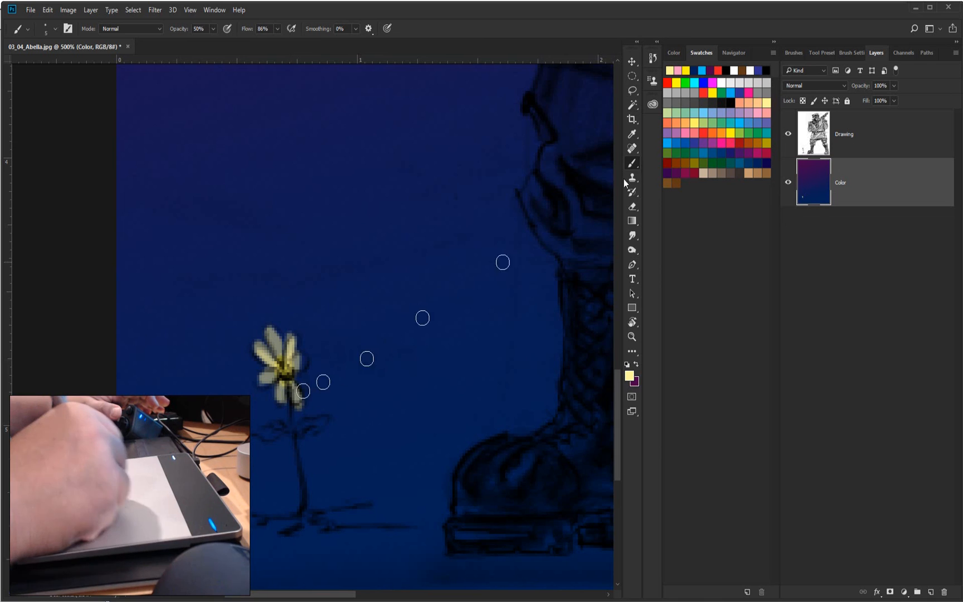
Choose a dark green swatch and paint the flower's stem and leaves.
{"action": "left_click", "coordinate": [711, 162]}
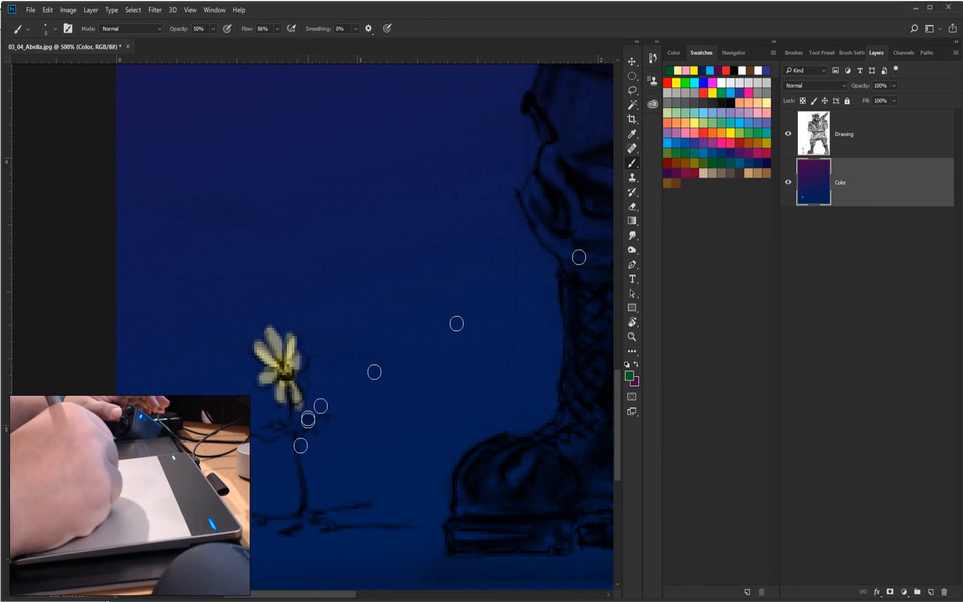
{"action": "mouse_move", "coordinate": [301, 431]}
{"action": "left_mouse_down"}
{"action": "mouse_move", "coordinate": [320, 416]}
{"action": "mouse_move", "coordinate": [292, 410]}
{"action": "mouse_move", "coordinate": [301, 518]}
{"action": "mouse_move", "coordinate": [289, 437]}
{"action": "mouse_move", "coordinate": [304, 523]}
{"action": "left_mouse_up"}
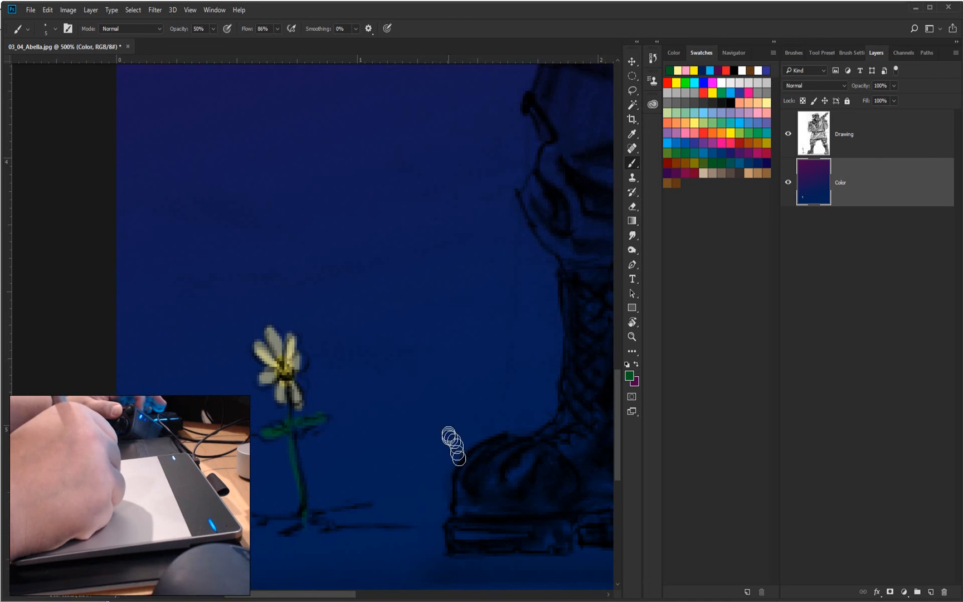
{"action": "scroll", "coordinate": [463, 413], "scroll_direction": "up", "scroll_amount": 1}
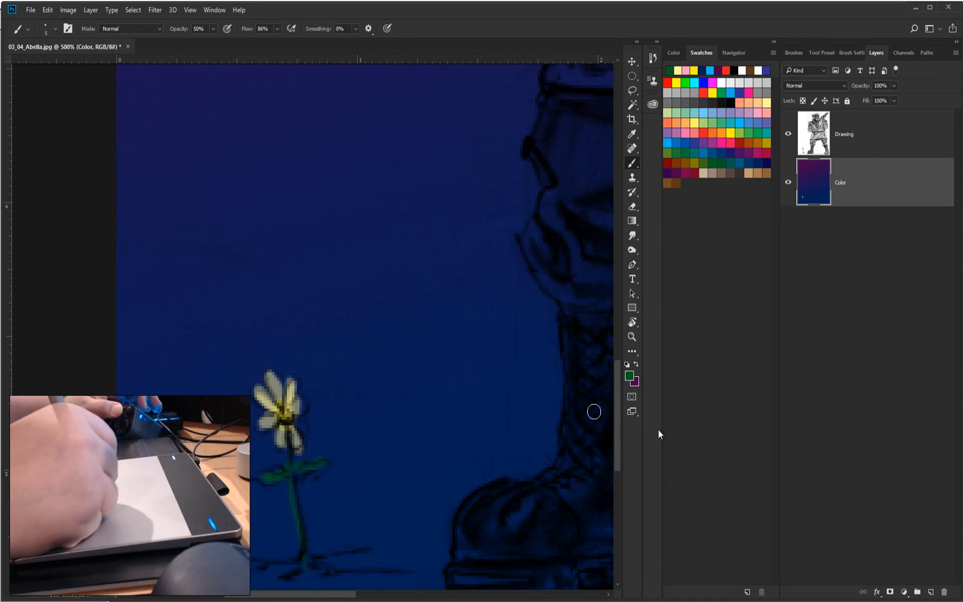
{"action": "left_click_drag", "start_coordinate": [540, 436], "coordinate": [312, 289]}
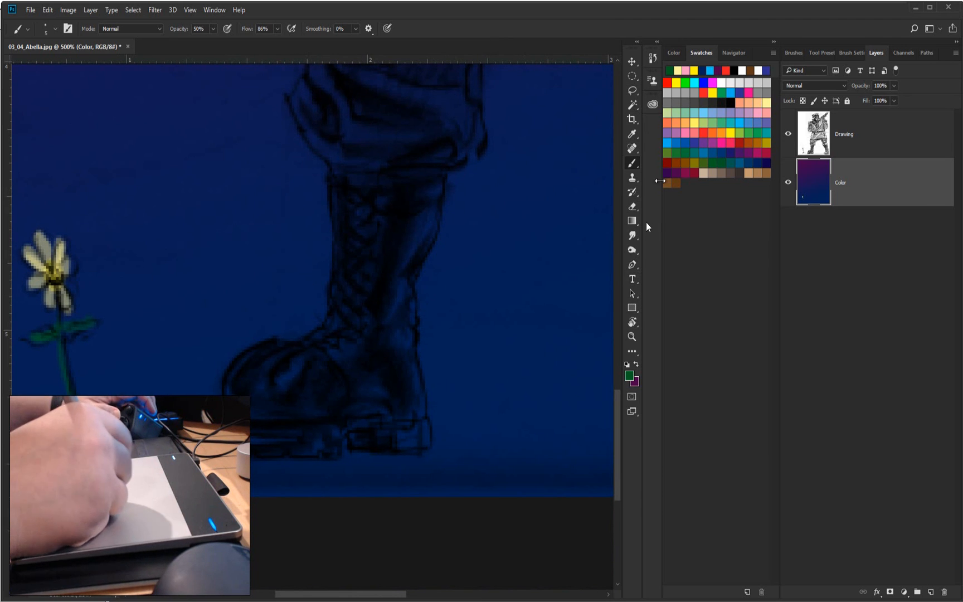